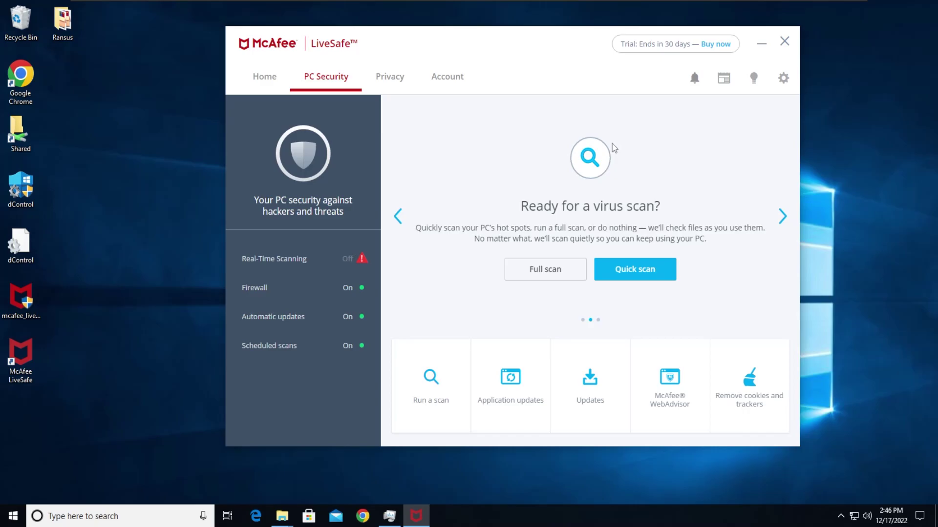
Bring up the Ransus folder window and position it in front of the McAfee LiveSafe window
click(372, 434)
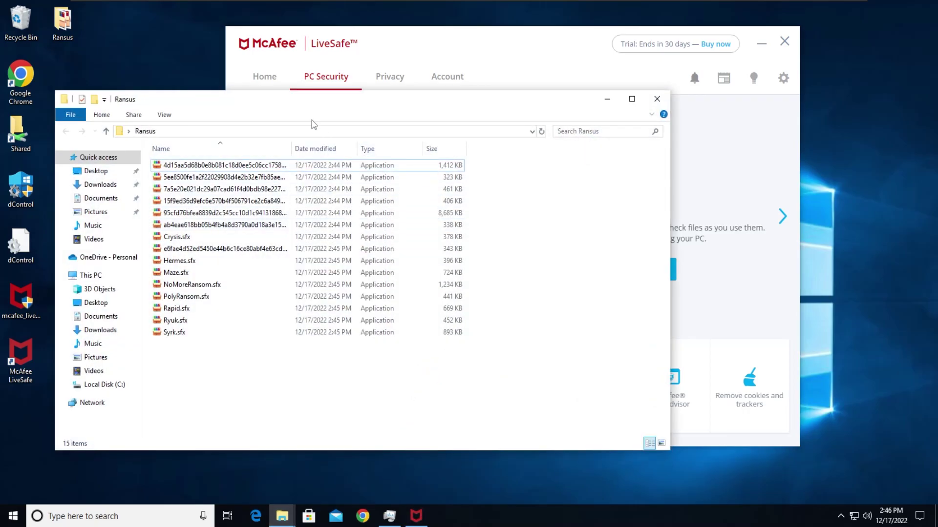
drag(293, 112, 473, 184)
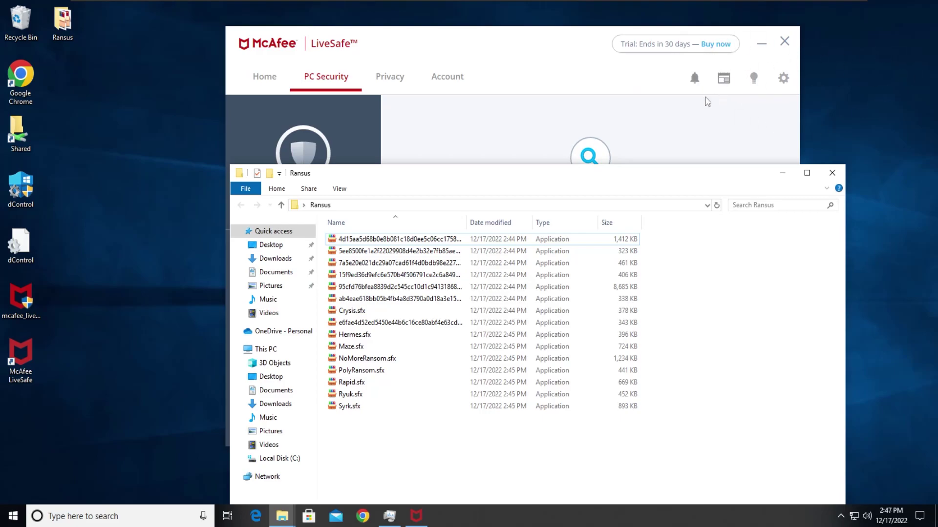
drag(626, 178, 464, 138)
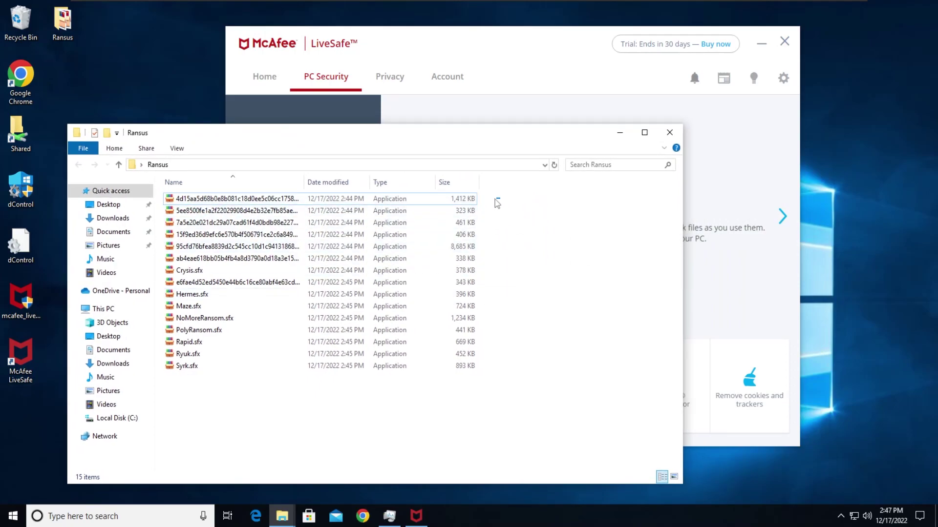
Review the file properties of Syrk.sfx, including its details, security and compatibility information, and close them
drag(499, 198, 373, 383)
click(300, 379)
right_click(197, 370)
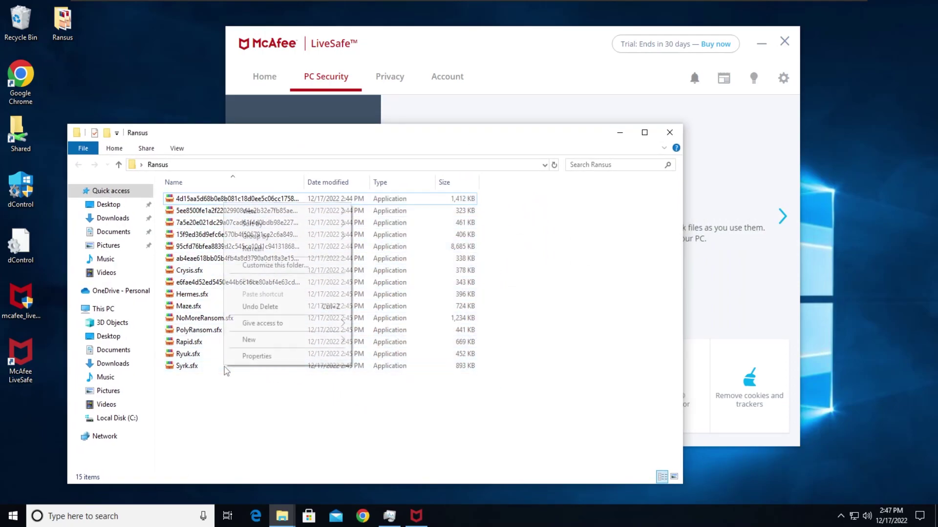
click(227, 358)
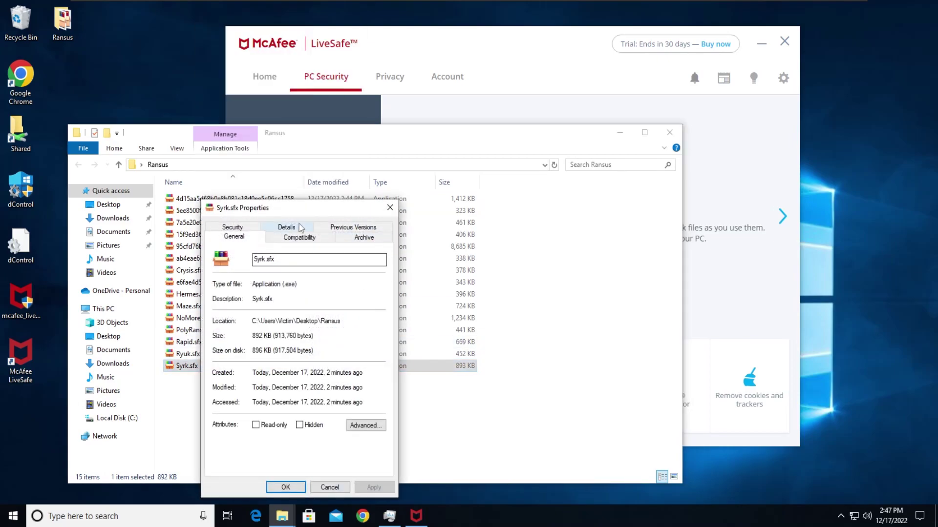
click(287, 227)
click(232, 237)
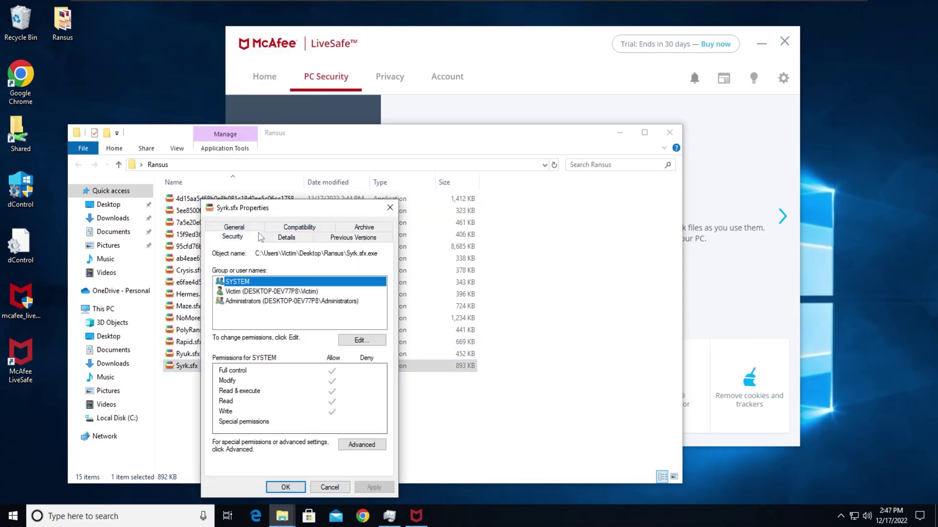
click(300, 227)
click(253, 230)
click(390, 208)
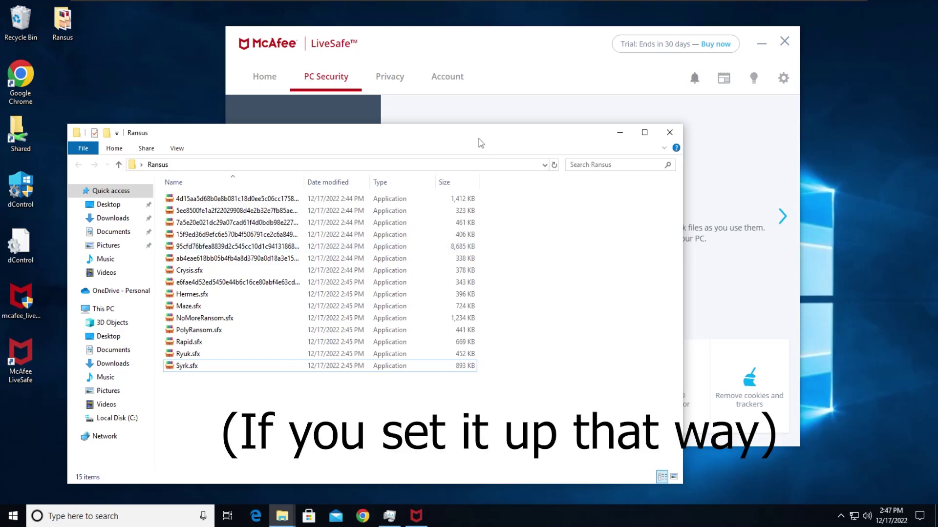
Arrange the Ransus folder and the McAfee LiveSafe window side by side so the file list and protection status both show
drag(481, 143, 432, 142)
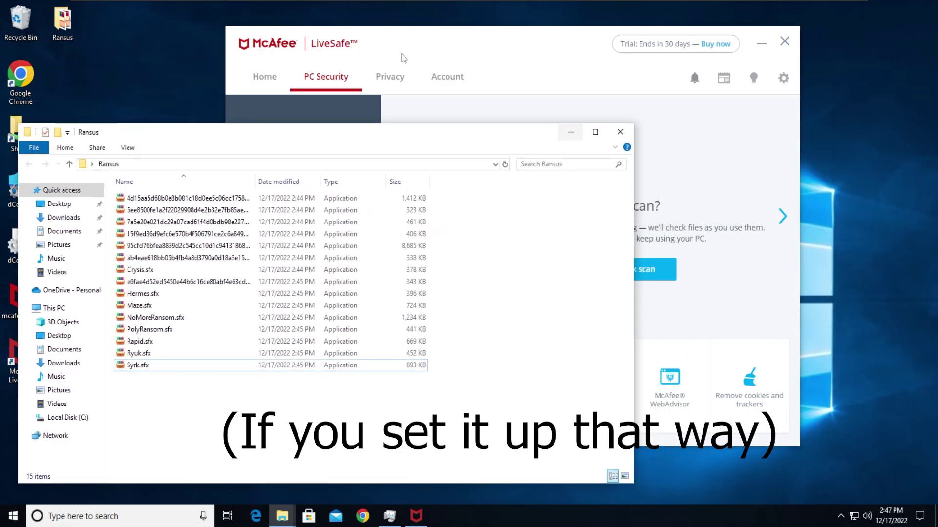
drag(418, 54, 516, 64)
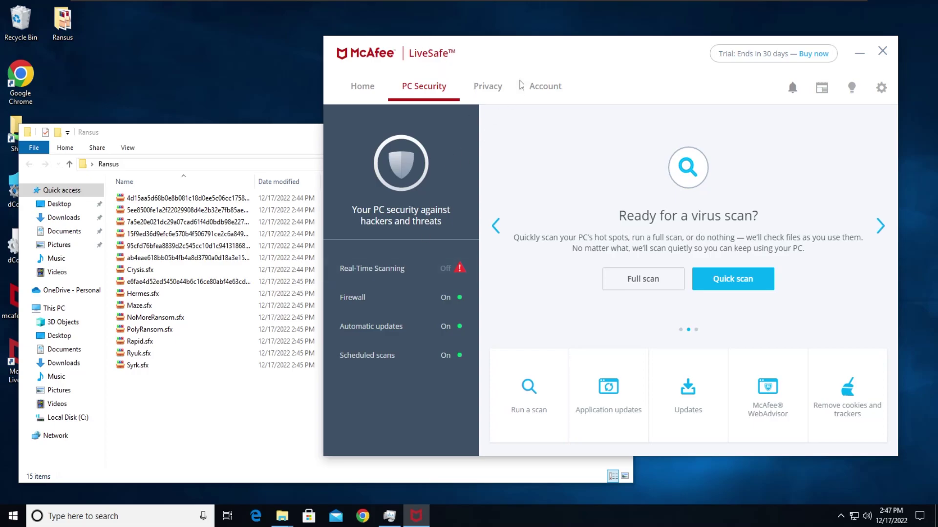
drag(511, 51, 556, 65)
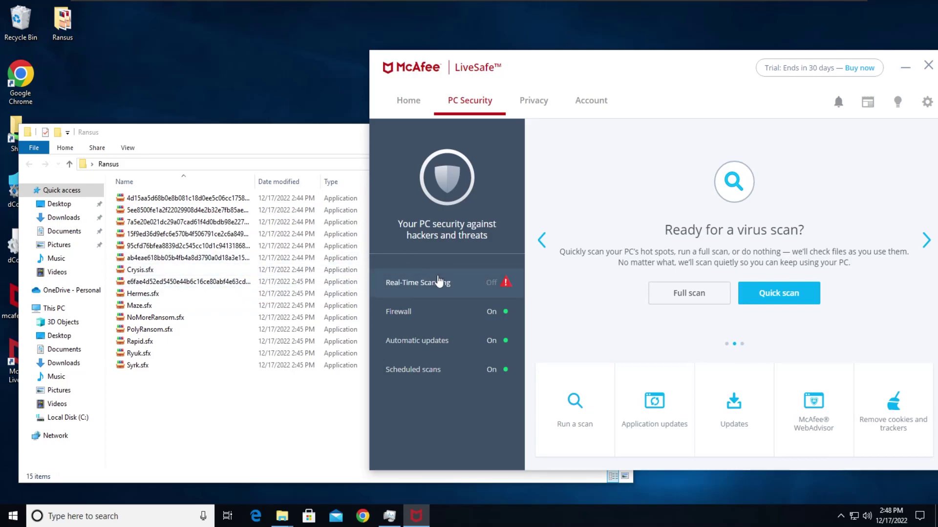
Turn on McAfee's Real-Time Scanning and close its settings window
click(435, 282)
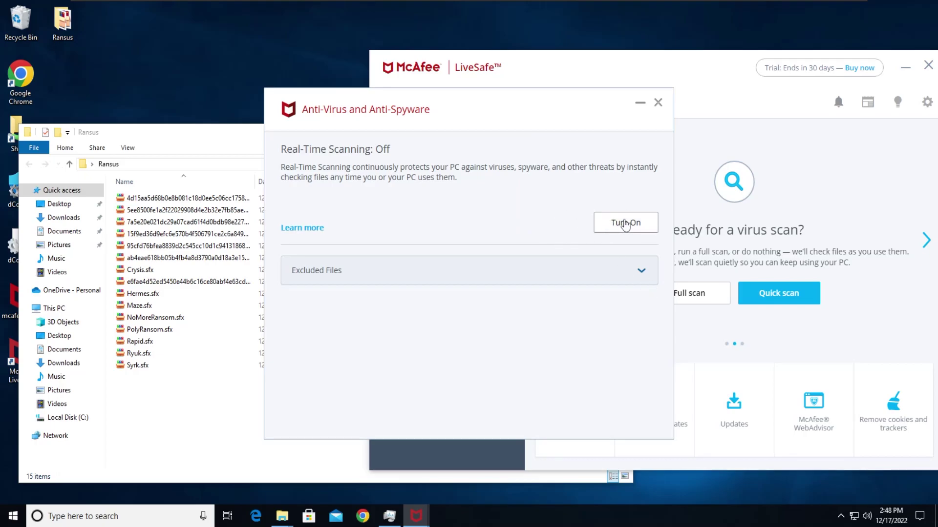
click(625, 223)
click(657, 103)
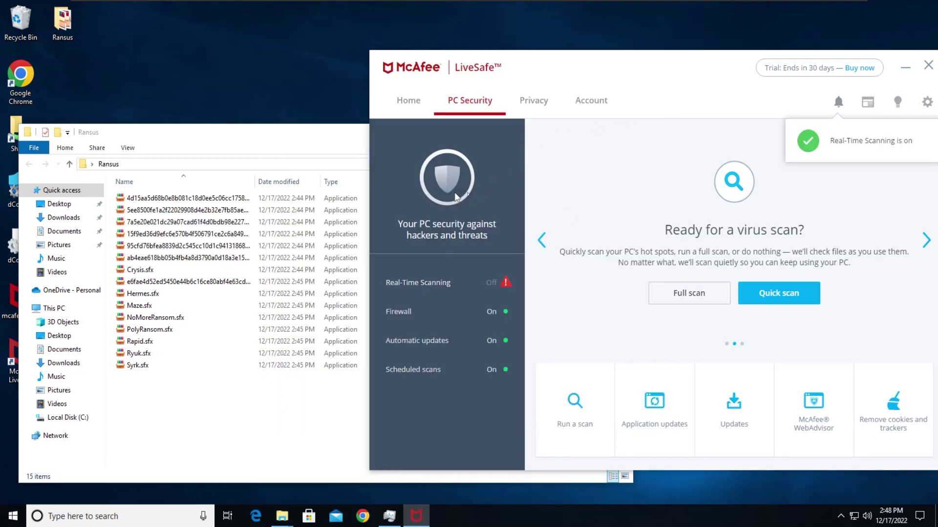
Extract the first self-extracting archive in the Ransus folder, starting with 4d15aa5d, to the Desktop
double_click(223, 200)
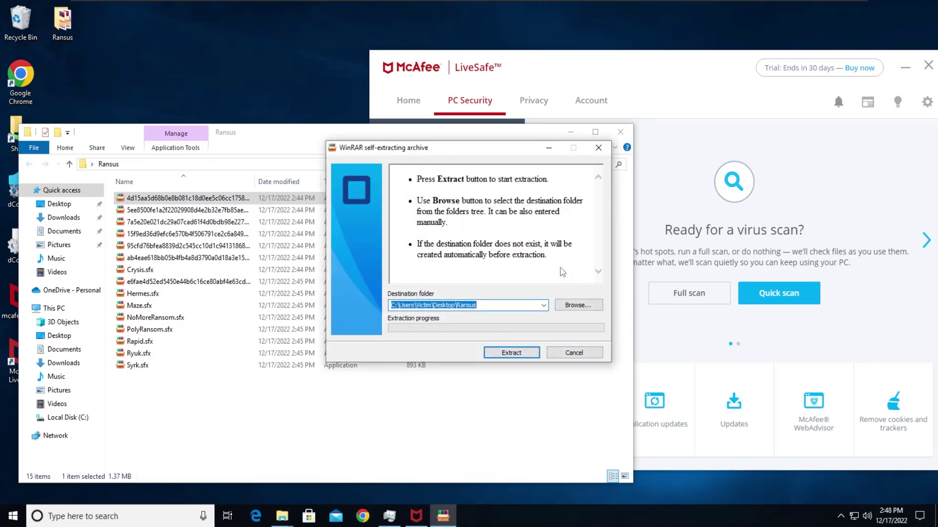
drag(382, 149, 473, 141)
click(669, 297)
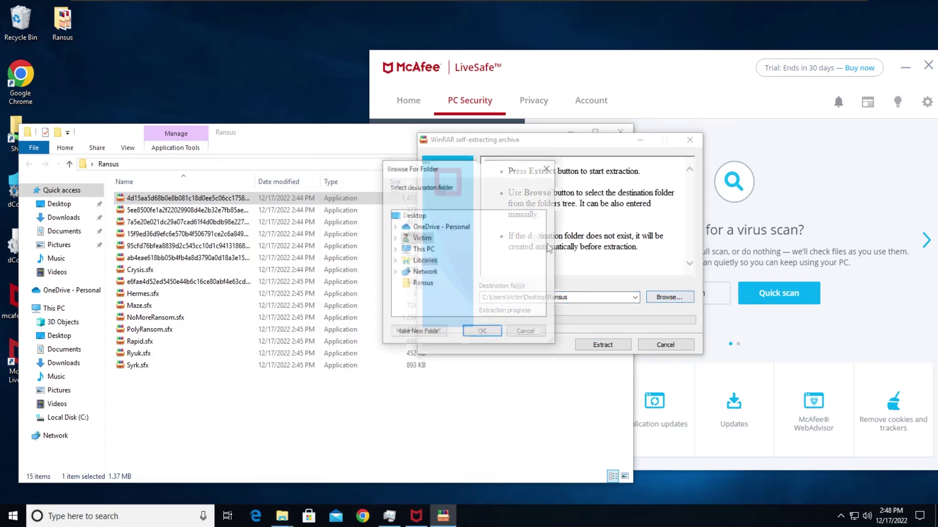
click(412, 215)
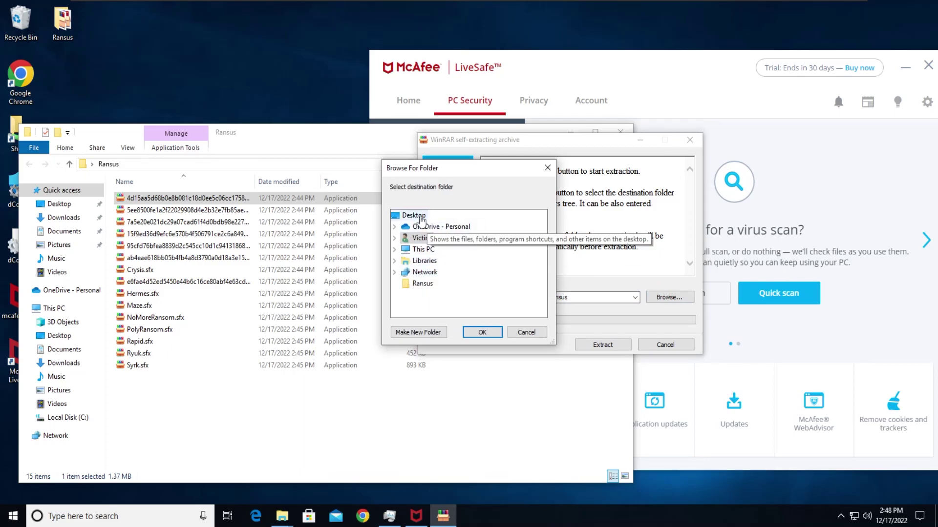
click(482, 332)
click(610, 343)
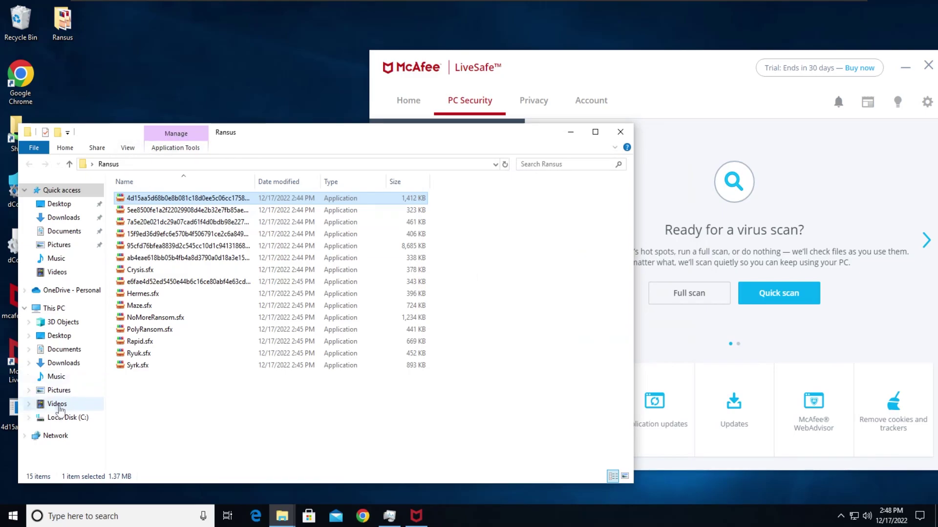
Run the extracted 4d15aa sample from the desktop and bring up Task Manager
click(13, 413)
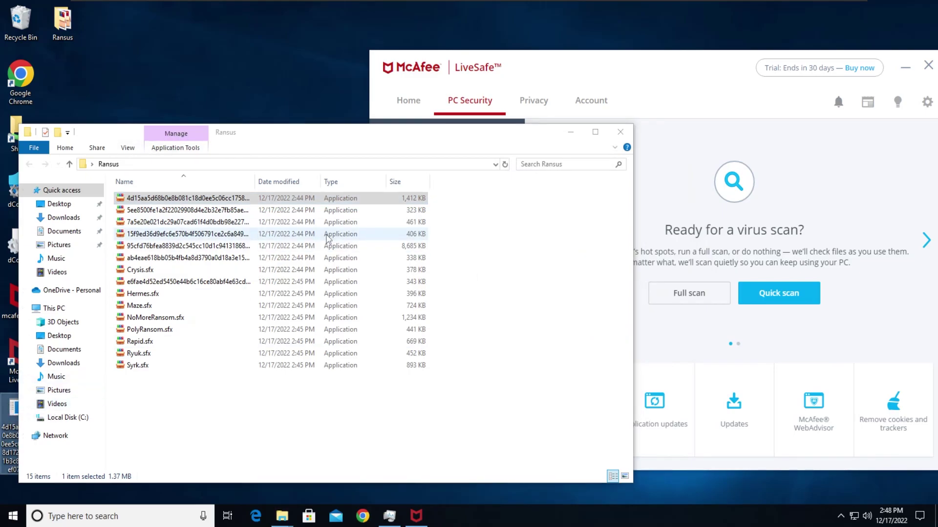
click(389, 516)
click(592, 267)
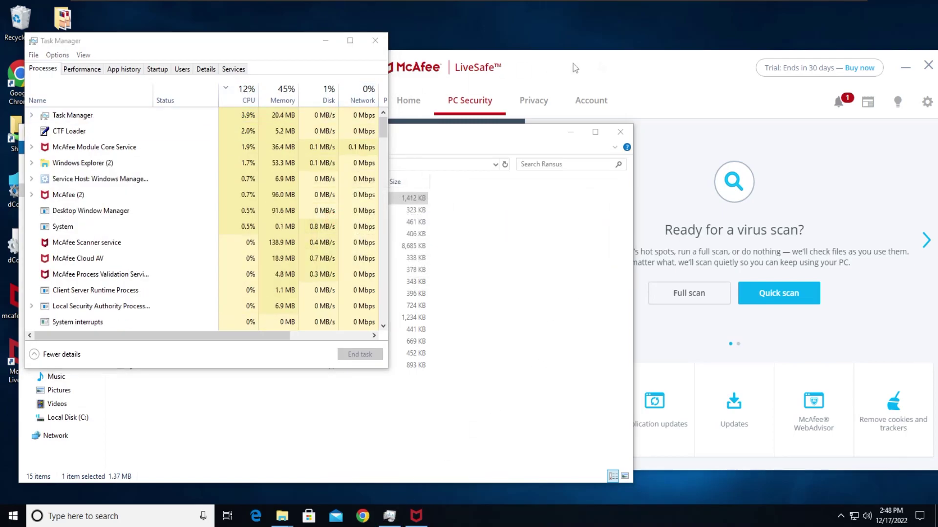
Check McAfee's threat notification, browse the Security report from Anti-virus through Shredder, and return to the PC Security page
click(837, 107)
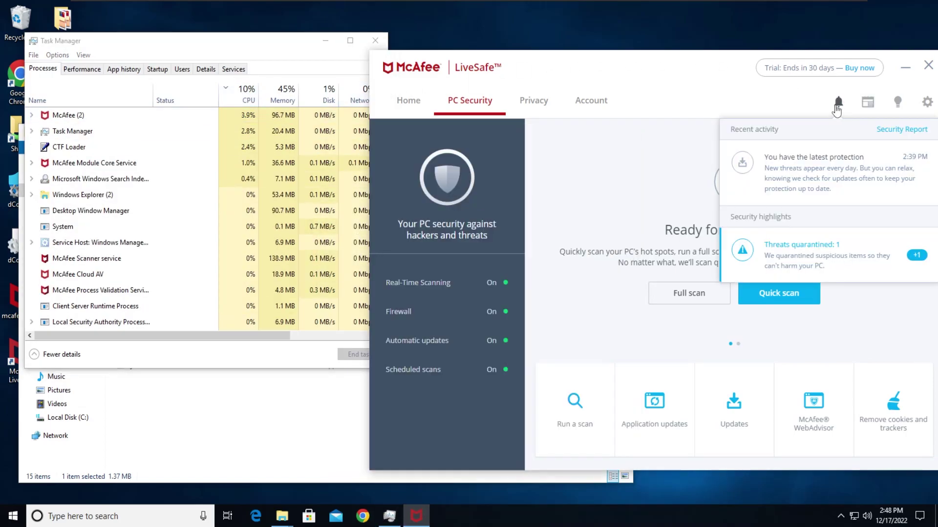
click(913, 254)
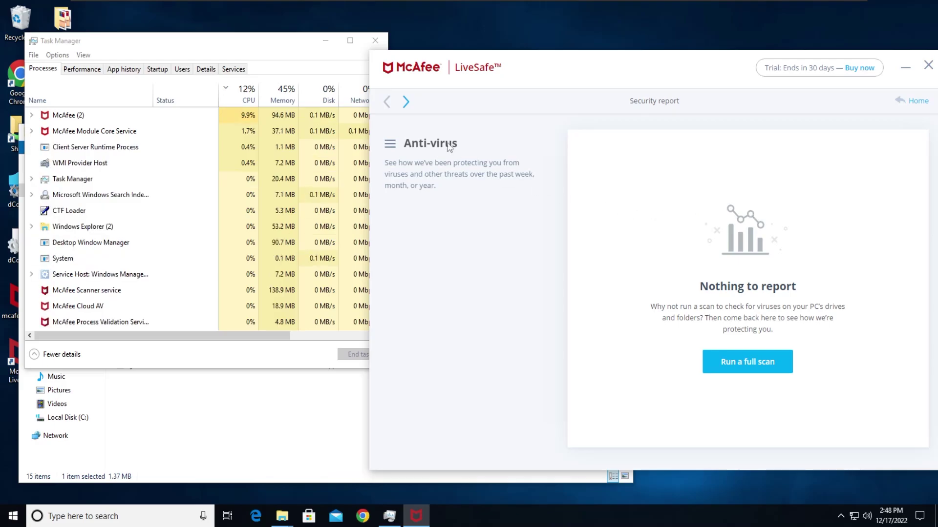
click(405, 102)
click(387, 103)
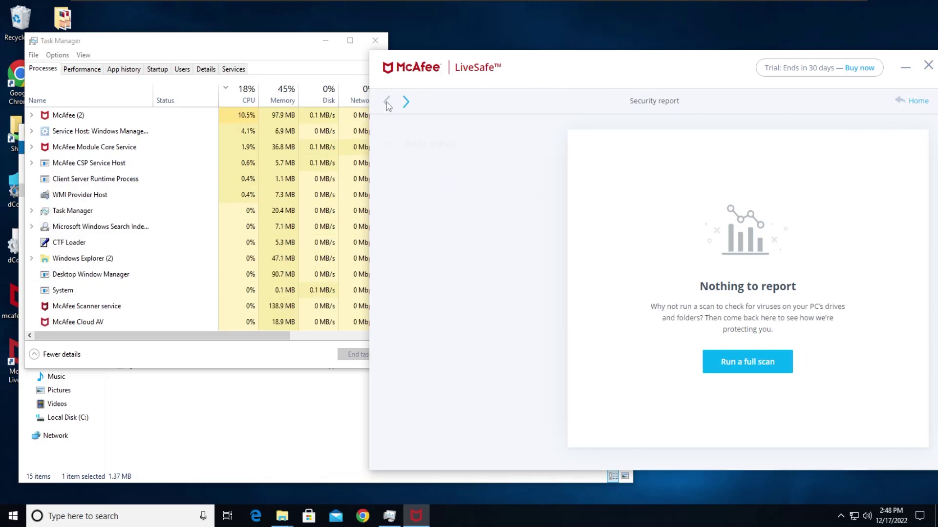
click(406, 102)
click(406, 102)
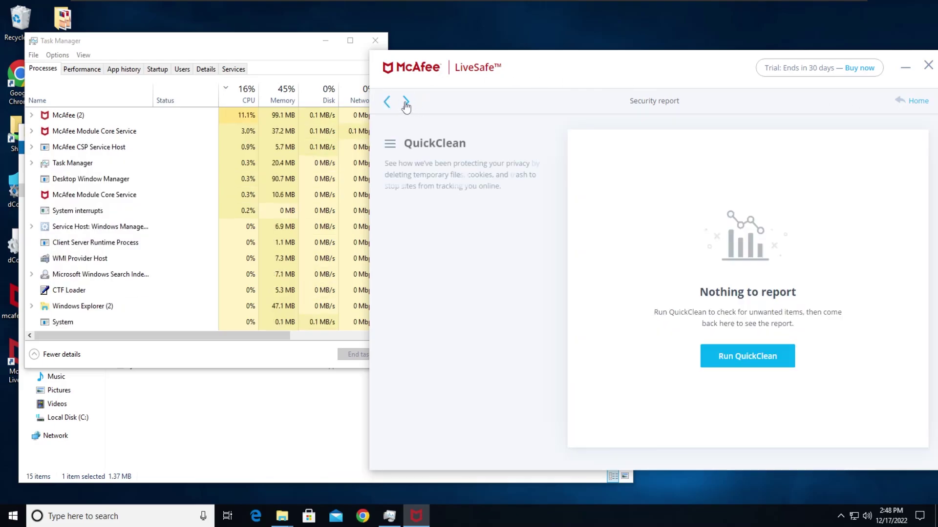
click(405, 103)
click(405, 102)
click(388, 102)
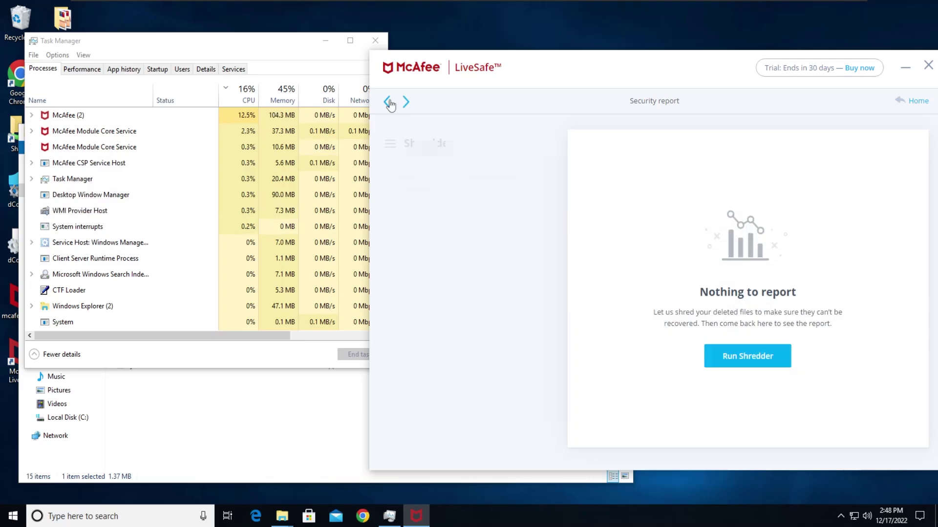
click(388, 102)
click(389, 102)
click(389, 102)
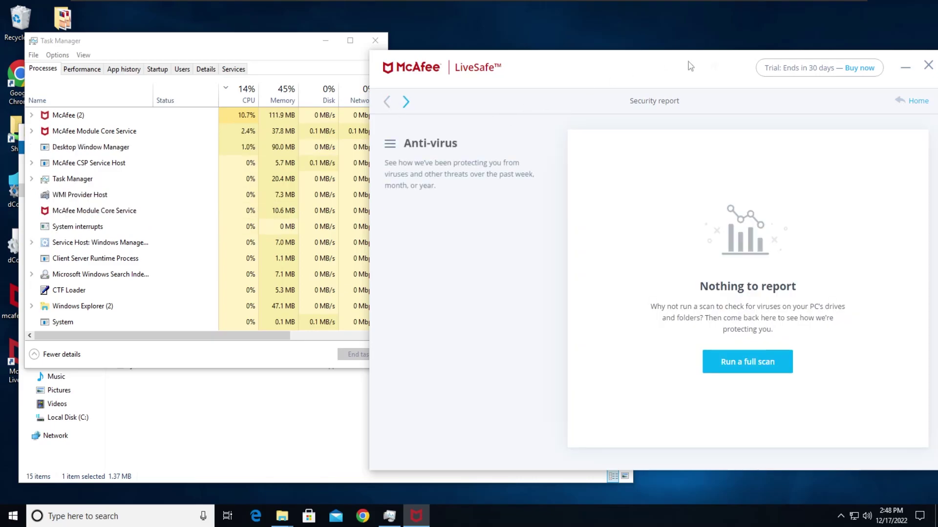
click(916, 99)
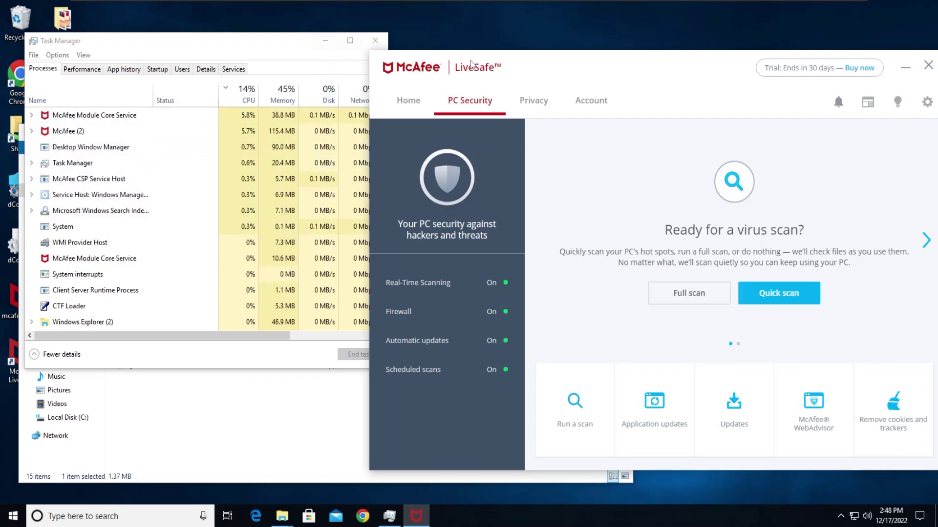
Examine the running processes in Task Manager, including the McAfee process group, for signs of the sample, and minimize it
click(326, 41)
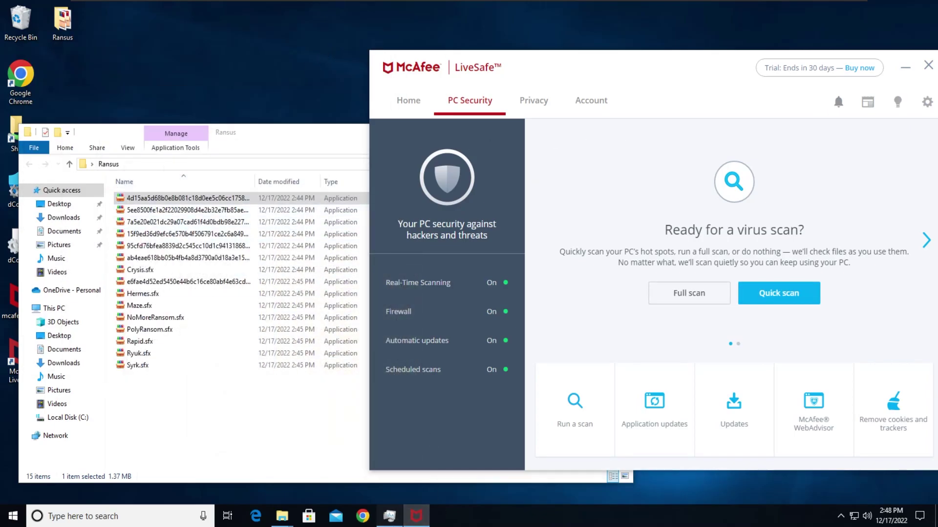
click(389, 516)
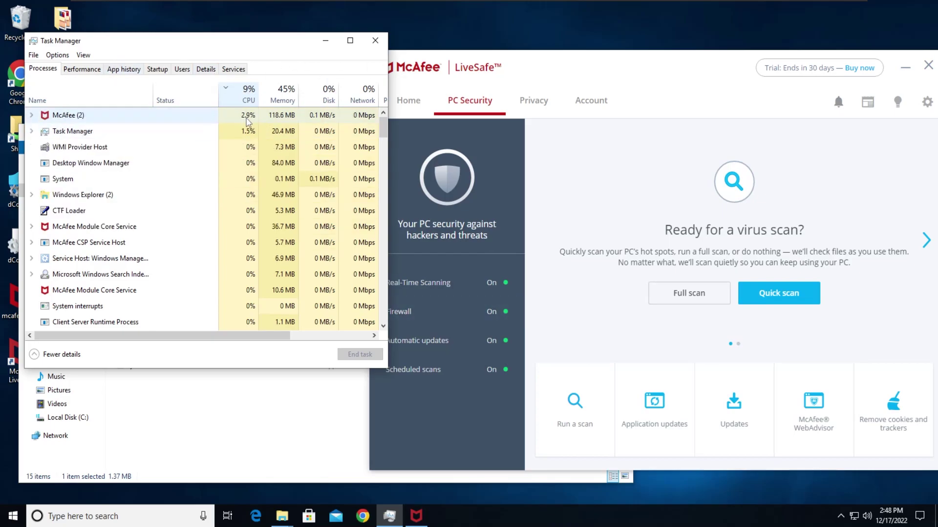
scroll(108, 193, down, 3)
scroll(122, 215, up, 1)
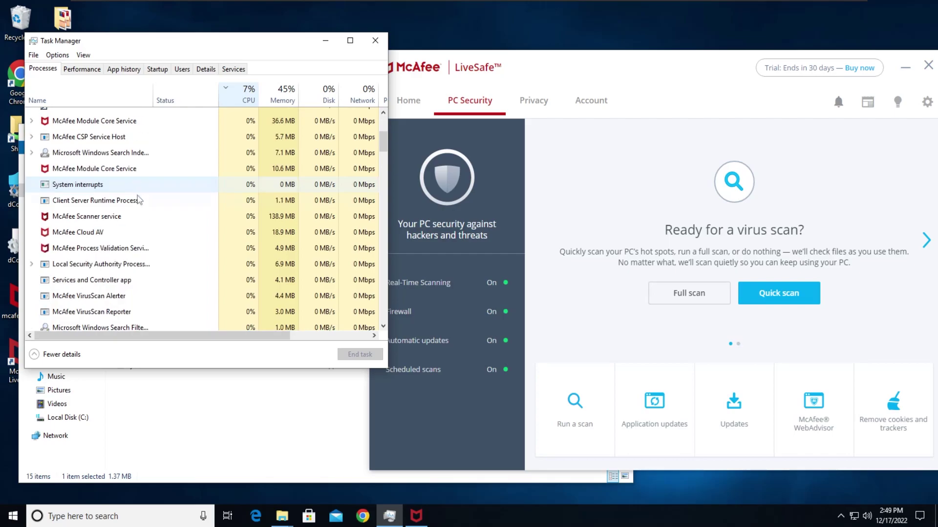
scroll(128, 224, up, 3)
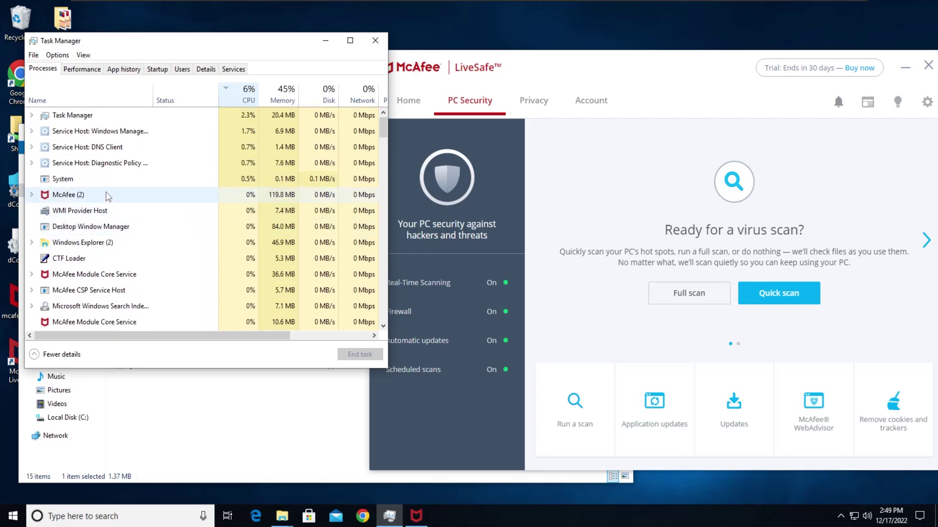
scroll(104, 196, down, 2)
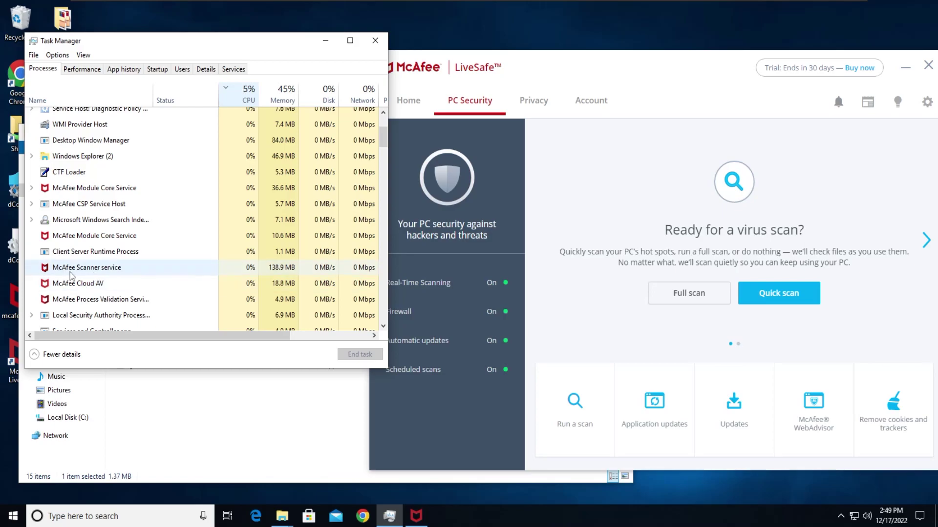
scroll(182, 243, up, 3)
click(33, 131)
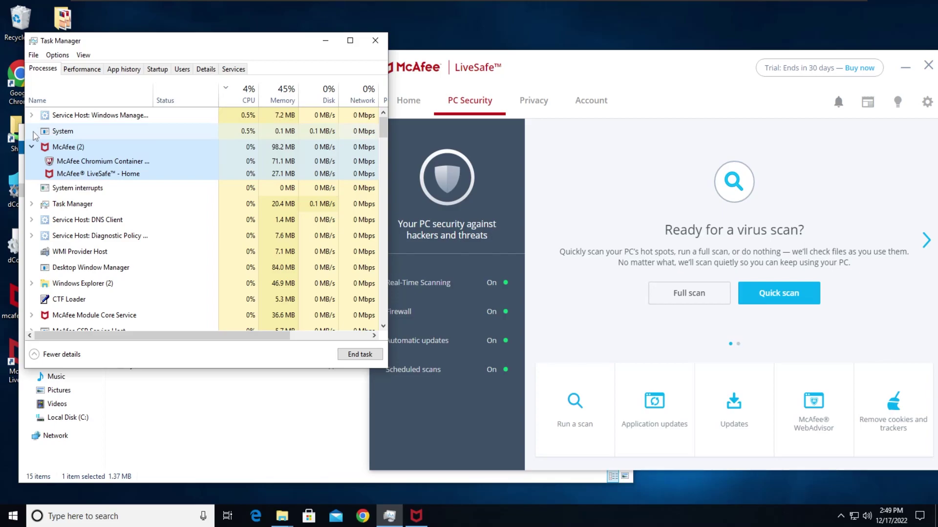
click(33, 117)
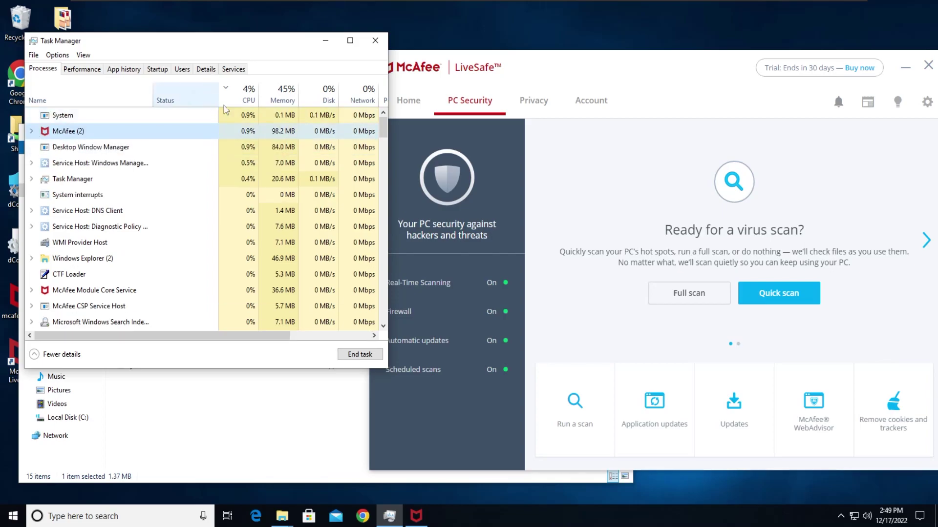
click(325, 43)
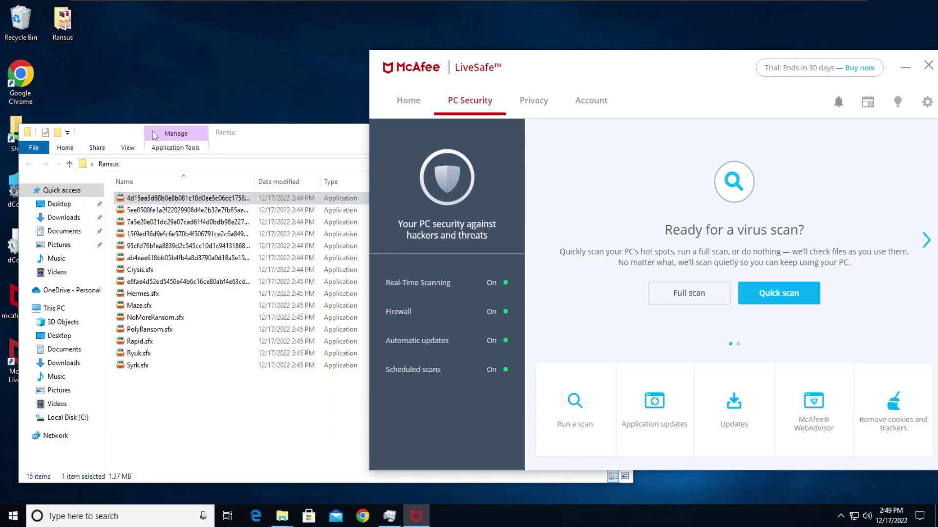
Move the Ransus folder window off the desktop icons and delete the tested 4d15aa5d archive from the folder
drag(252, 134, 283, 127)
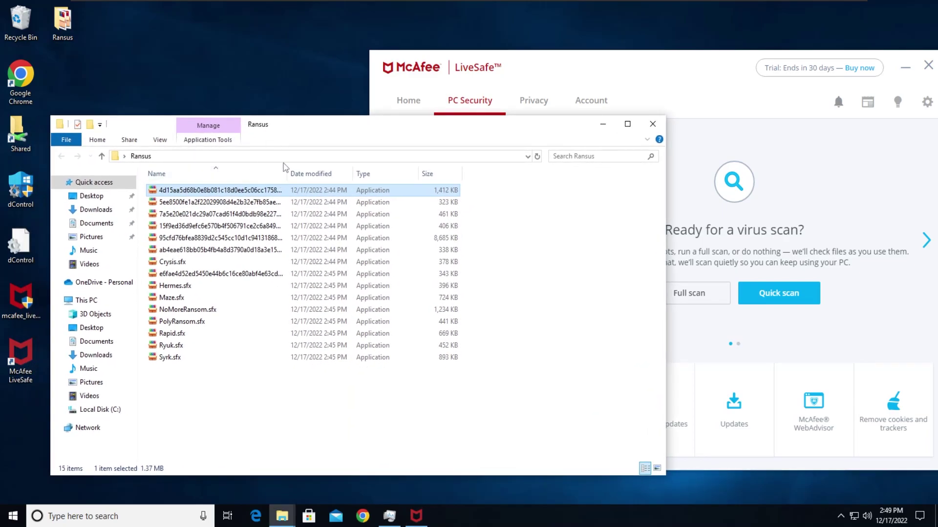
click(210, 192)
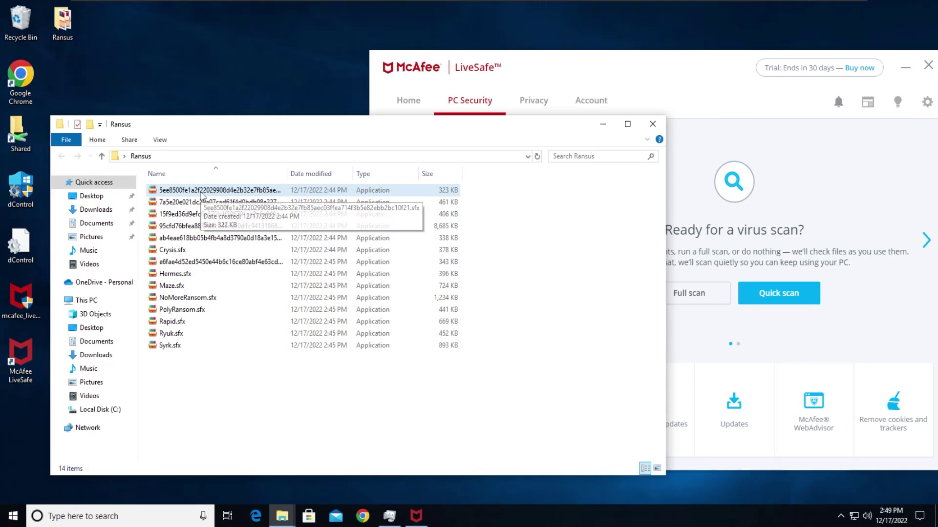
Extract the 5ee8500f archive into the Ransus folder and run the extracted sample
double_click(202, 192)
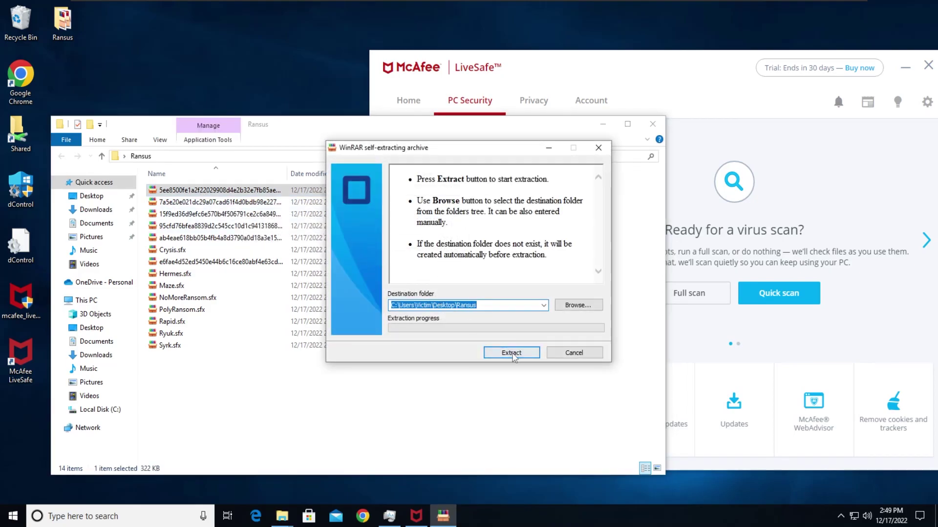
click(503, 352)
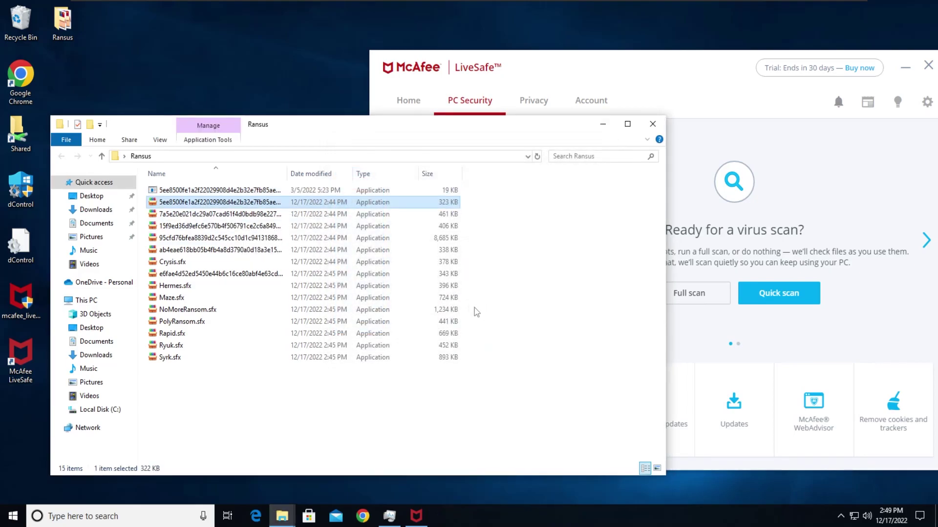
double_click(272, 192)
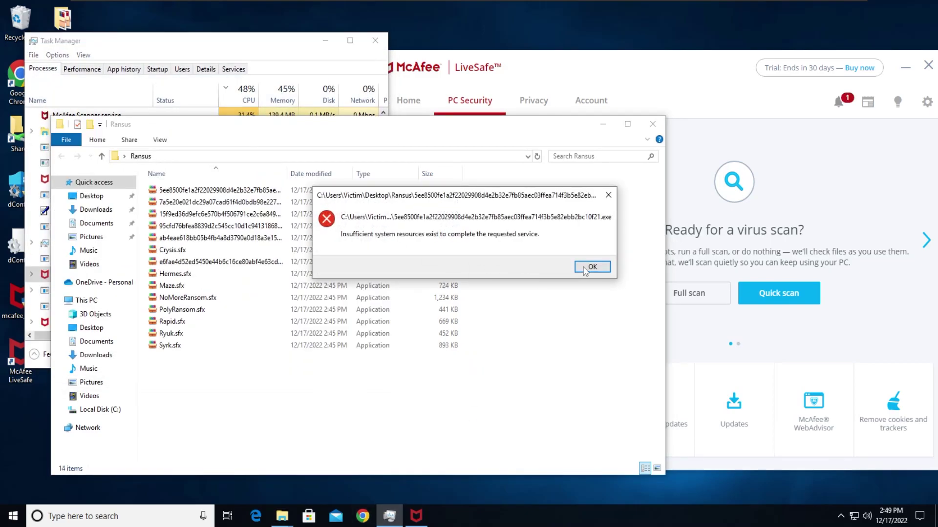
click(585, 269)
Delete the tested 5ee8500f archive and move the Ransus window down so Task Manager's process list stays in view
click(255, 60)
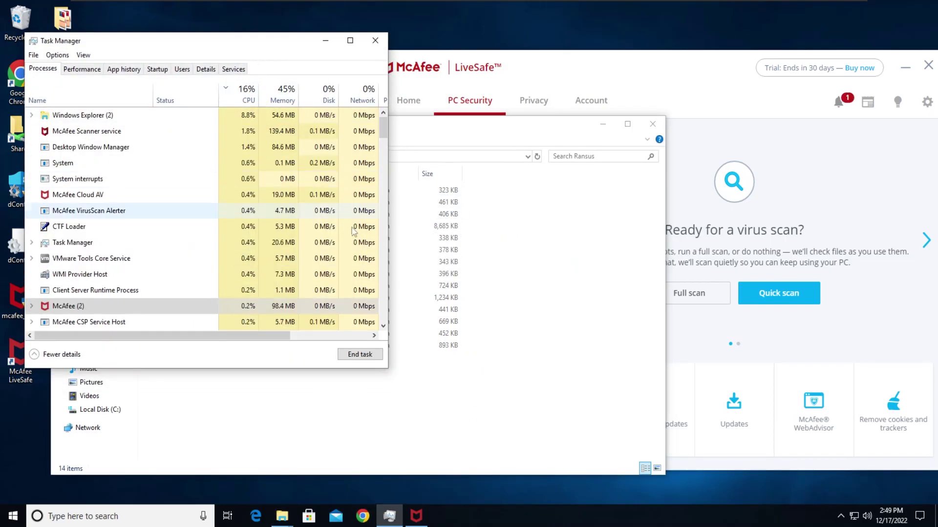
click(489, 263)
double_click(178, 192)
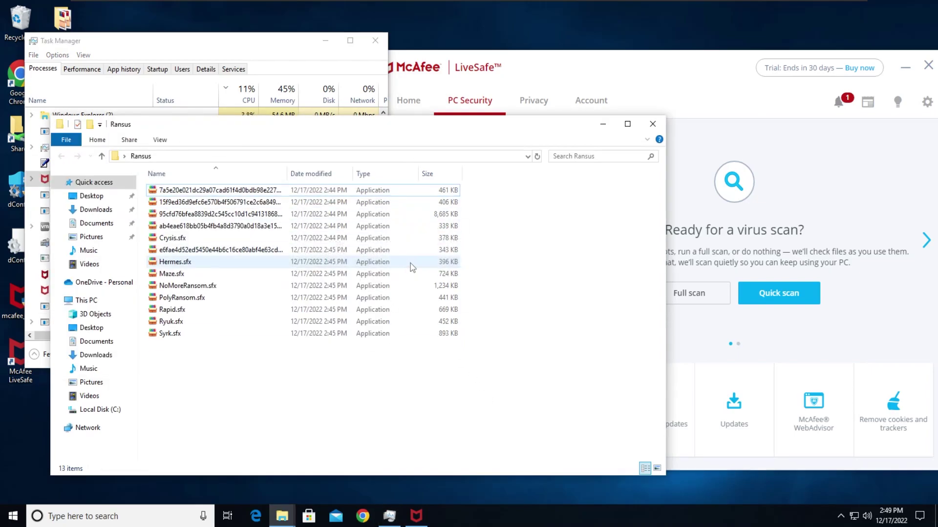
drag(206, 134, 179, 225)
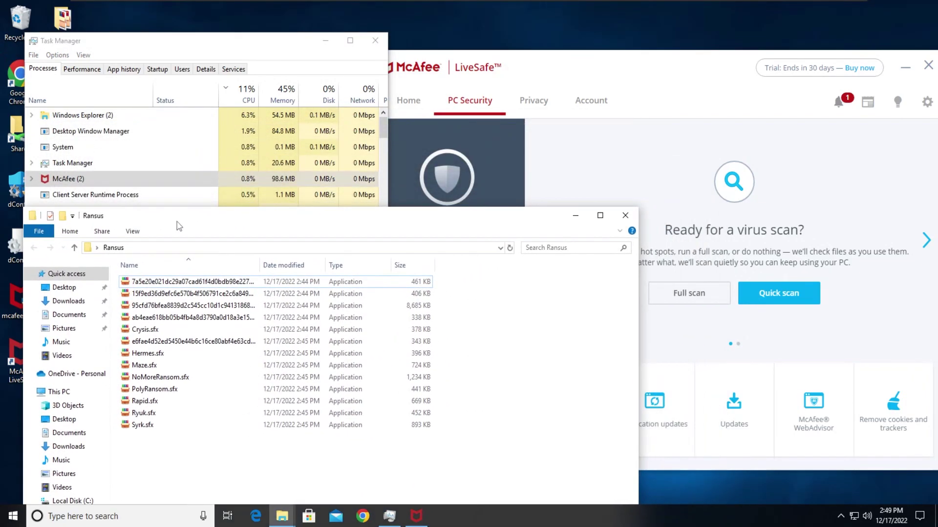
Extract the 7a5e20e0 archive to C:\Users\Victim\Desktop instead of the Ransus folder
double_click(158, 282)
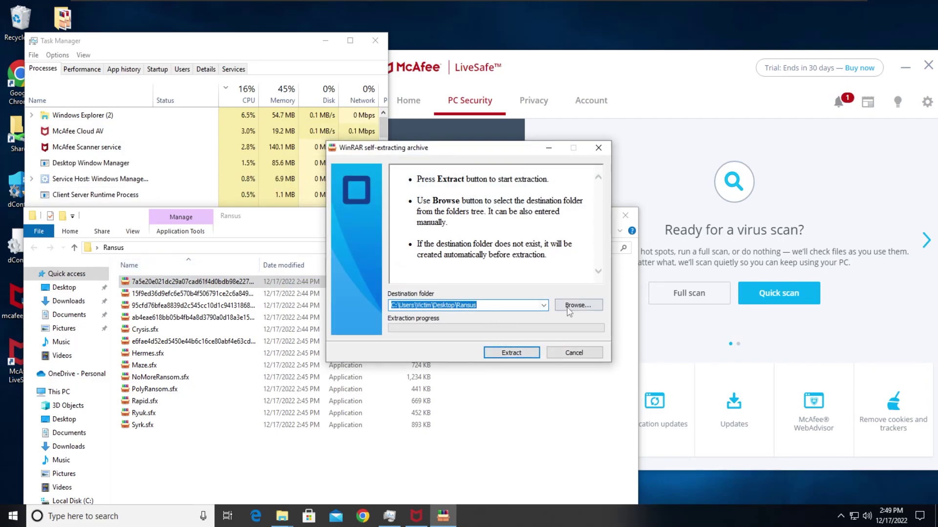
click(499, 305)
key(BackSpace)
key(BackSpace)
key(BackSpace)
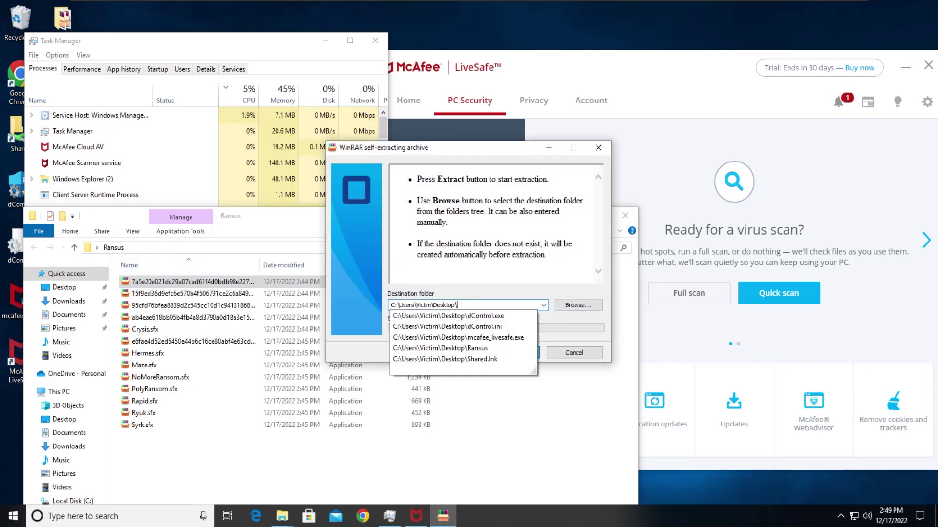
key(Return)
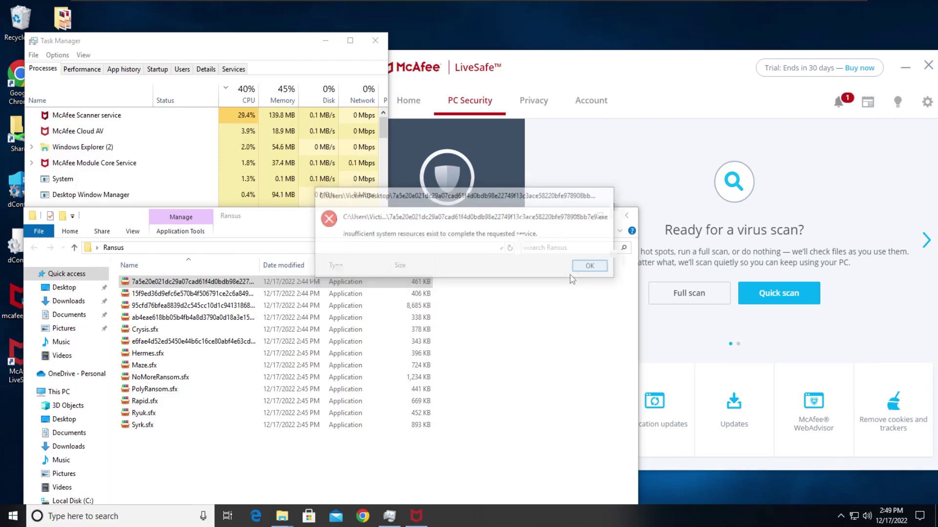
Run the extracted 7a5e20e0 sample from the desktop and delete its archive from the Ransus folder
click(592, 266)
click(179, 281)
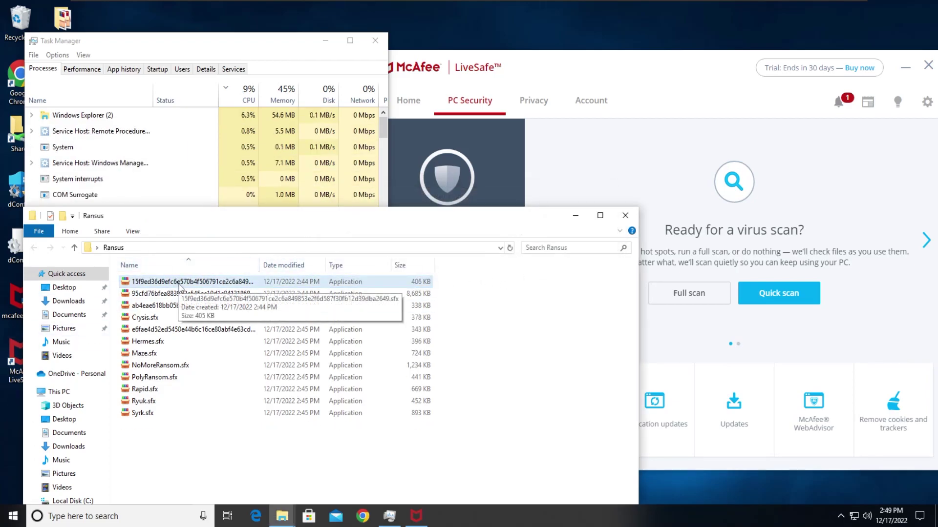
Extract the 15f9ed36 archive with the destination folder set to C:\Users\Victim\Desktop
double_click(178, 283)
drag(477, 305, 456, 305)
key(BackSpace)
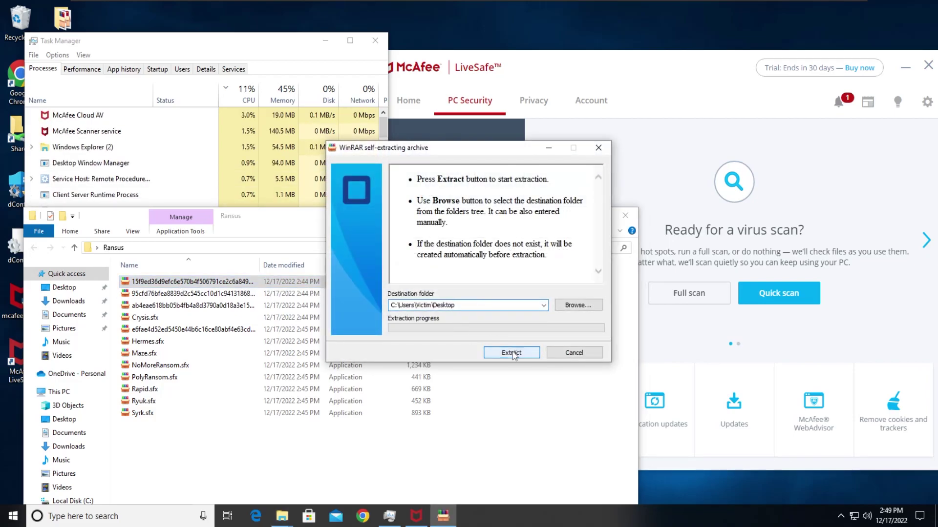
click(511, 353)
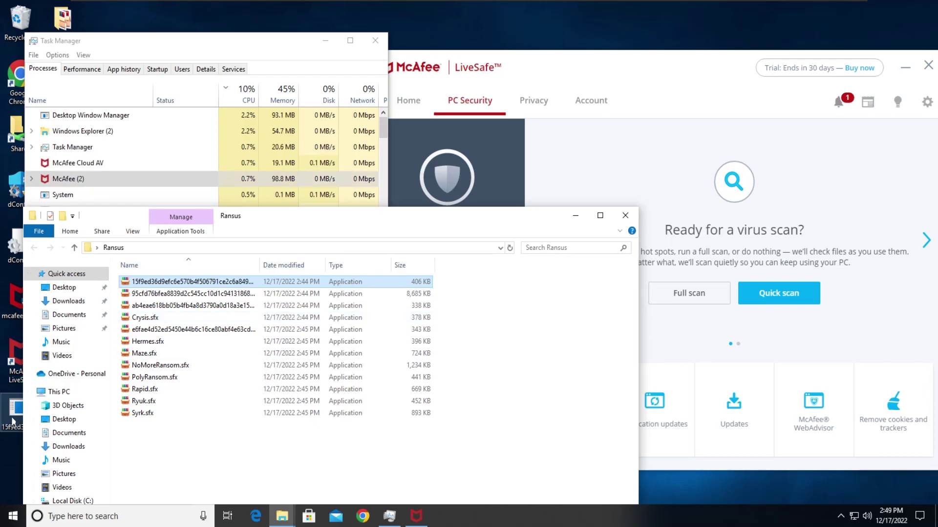
Run the 15f9ed36 sample on the desktop as administrator and delete its archive from the Ransus folder
right_click(11, 414)
click(54, 142)
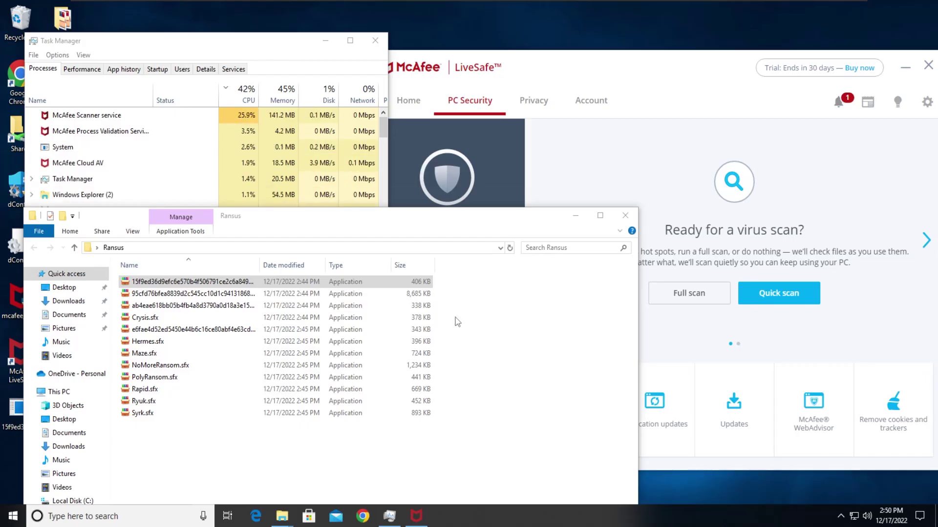
click(592, 267)
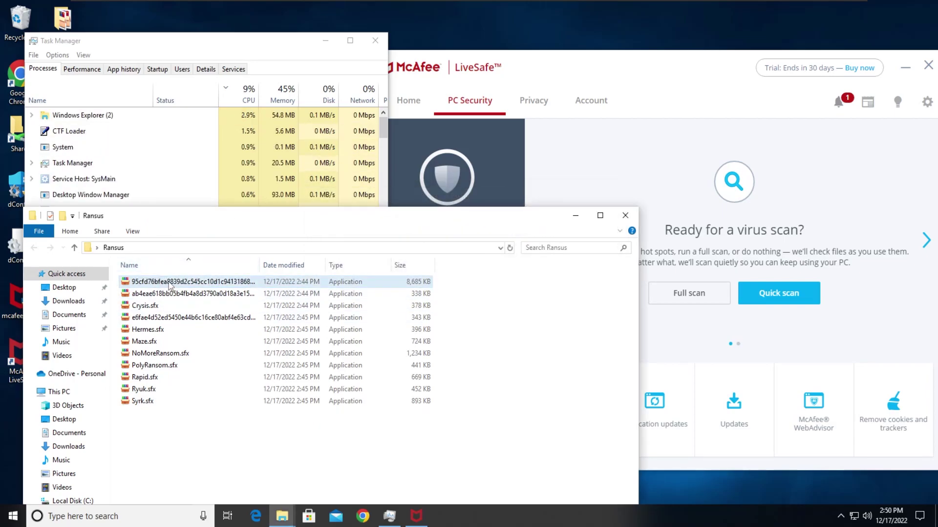
Extract the 95cfd76b archive with the destination folder set to C:\Users\Victim\Desktop
double_click(166, 284)
key(End)
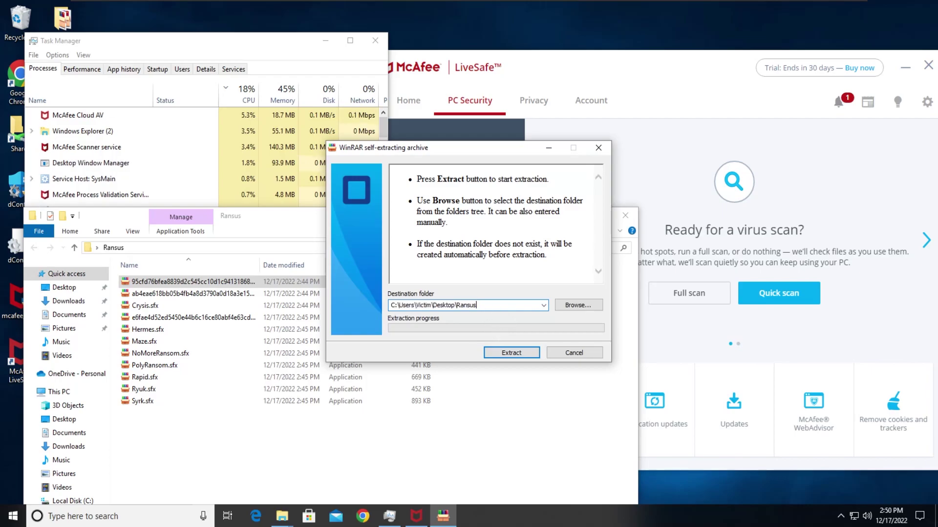
key(BackSpace)
click(511, 353)
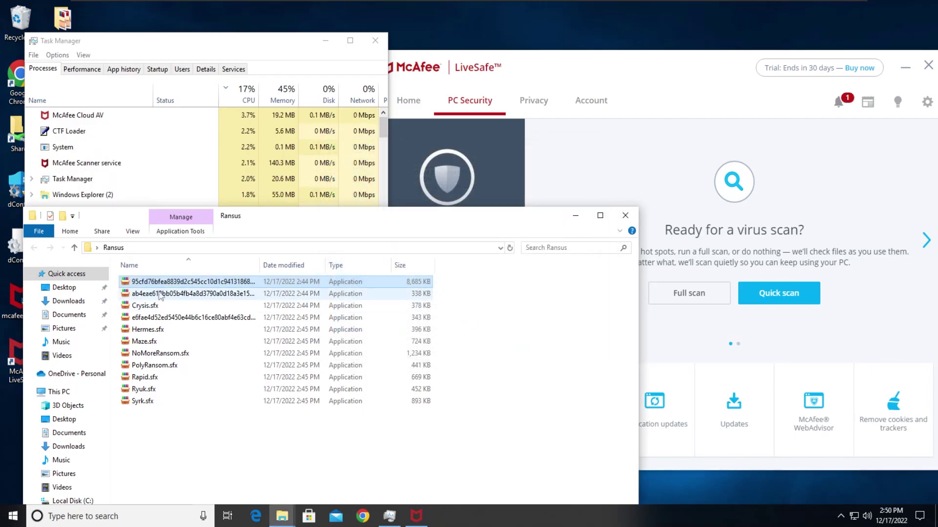
Run the 95cfd76b sample on the desktop as administrator and delete its archive from the Ransus folder
drag(161, 282, 14, 408)
right_click(14, 408)
click(73, 89)
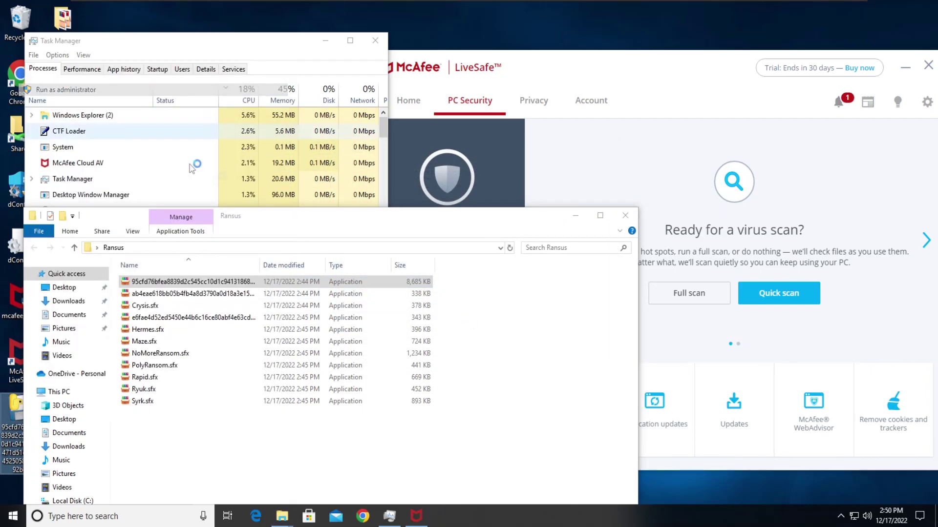
click(438, 341)
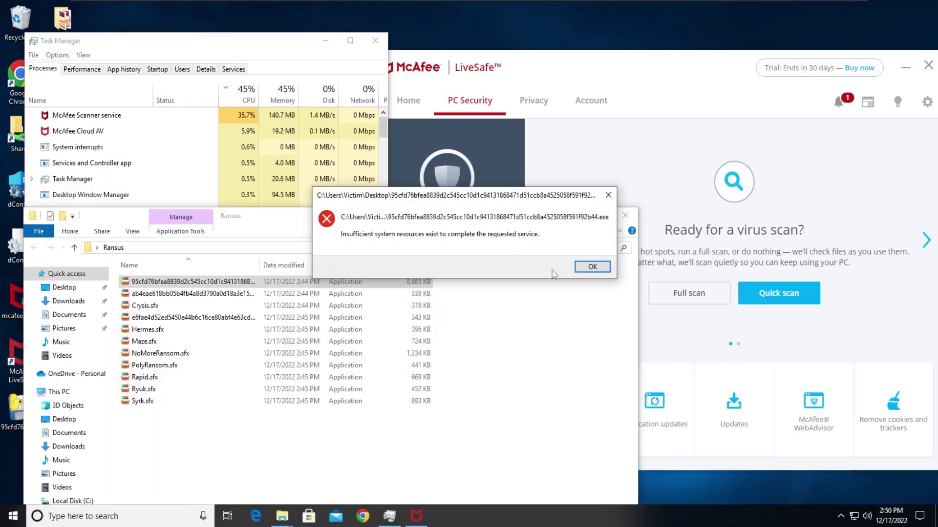
click(584, 266)
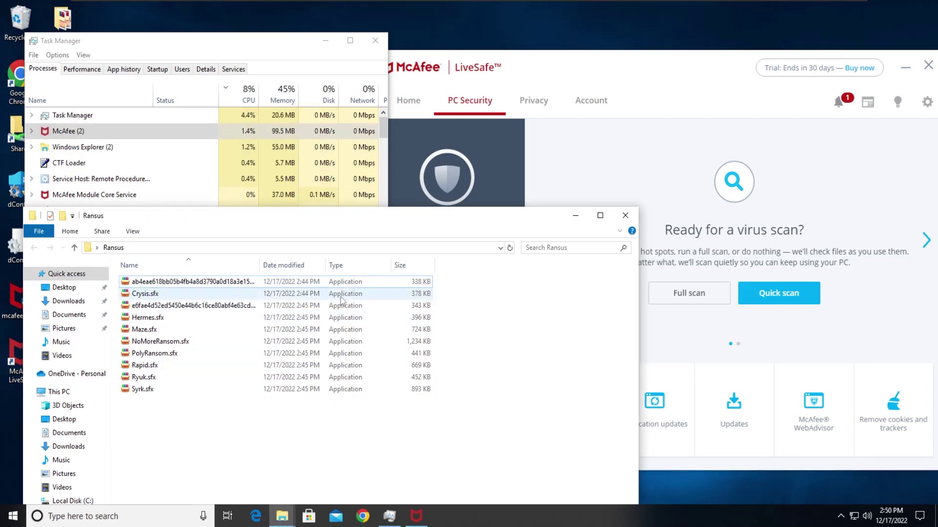
Extract the ab4eae61 archive to the desktop by removing Ransus from the destination path
click(225, 286)
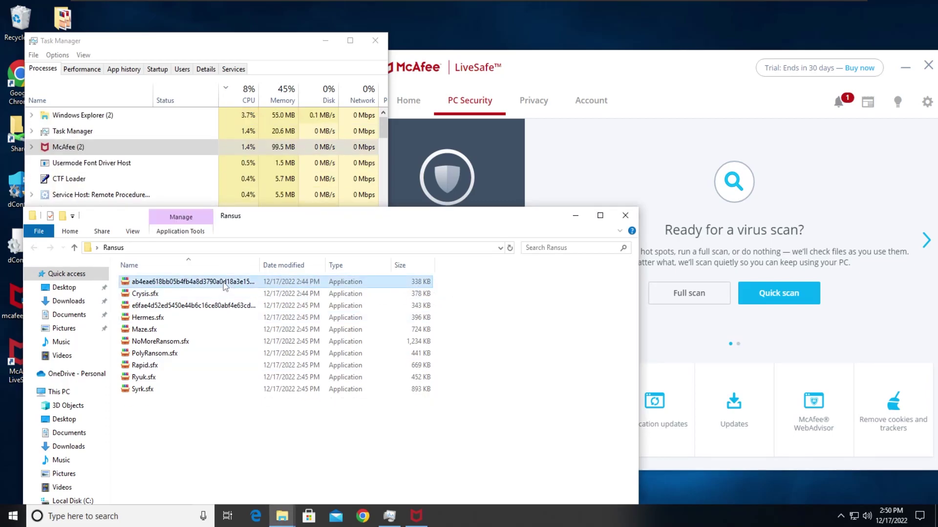
double_click(251, 285)
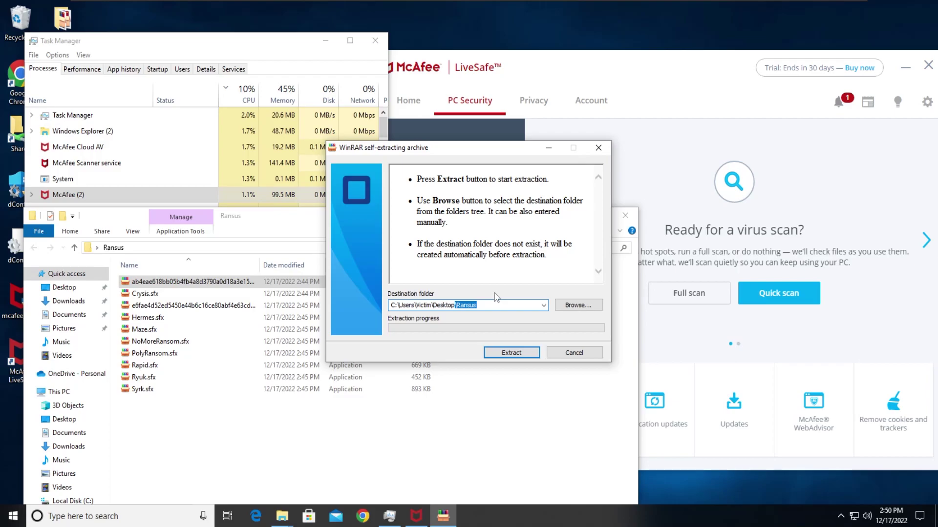
key(Return)
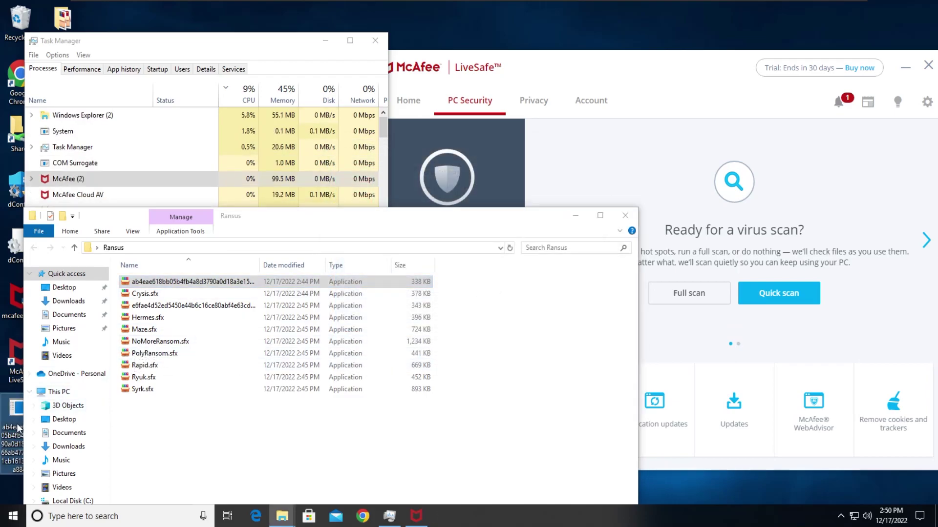
Run the ab4eae61 sample on the desktop as administrator and delete its archive from the Ransus folder
right_click(18, 423)
click(59, 148)
click(433, 342)
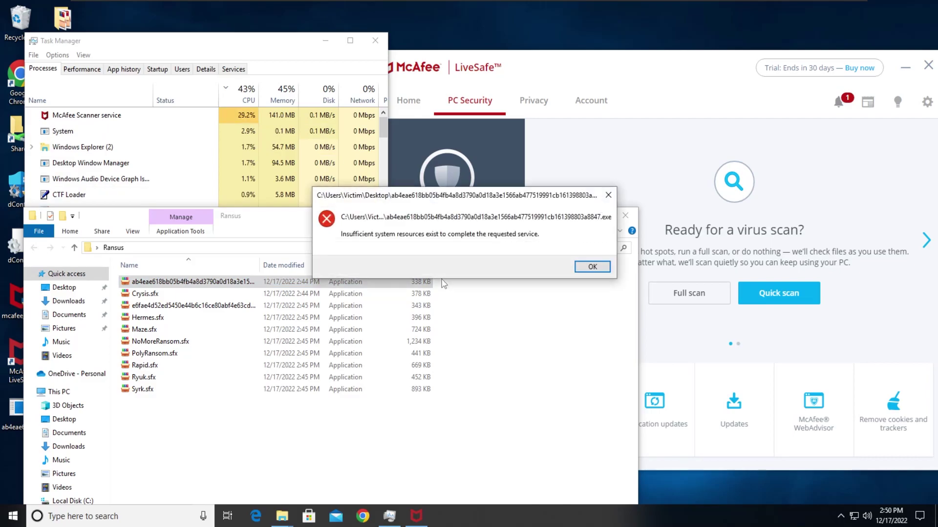
click(608, 267)
click(535, 271)
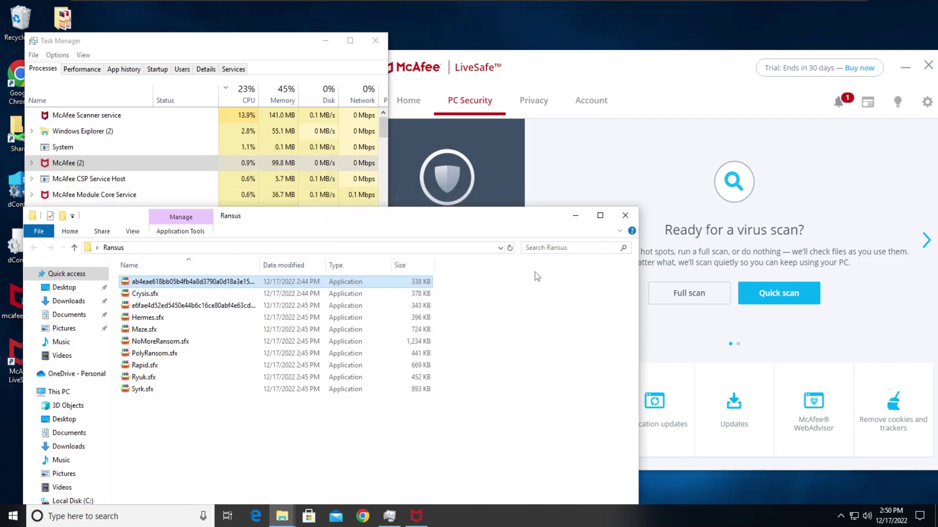
Extract the Crysis.sfx archive with the destination folder set to C:\Users\Victim\Desktop
double_click(145, 282)
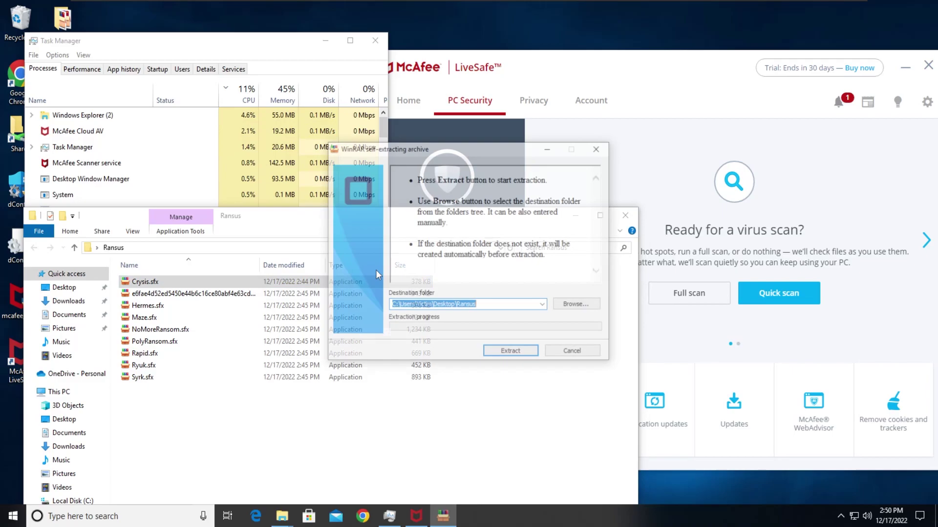
drag(478, 305, 456, 305)
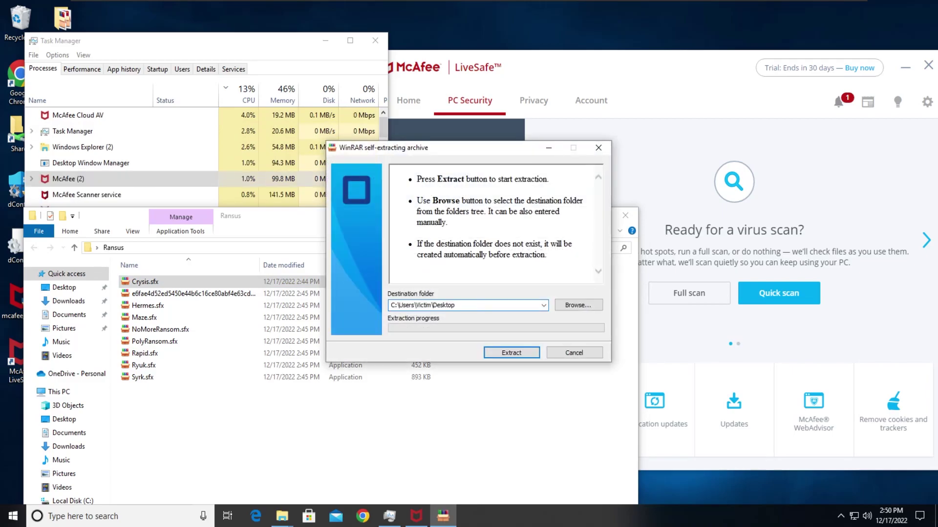
click(507, 353)
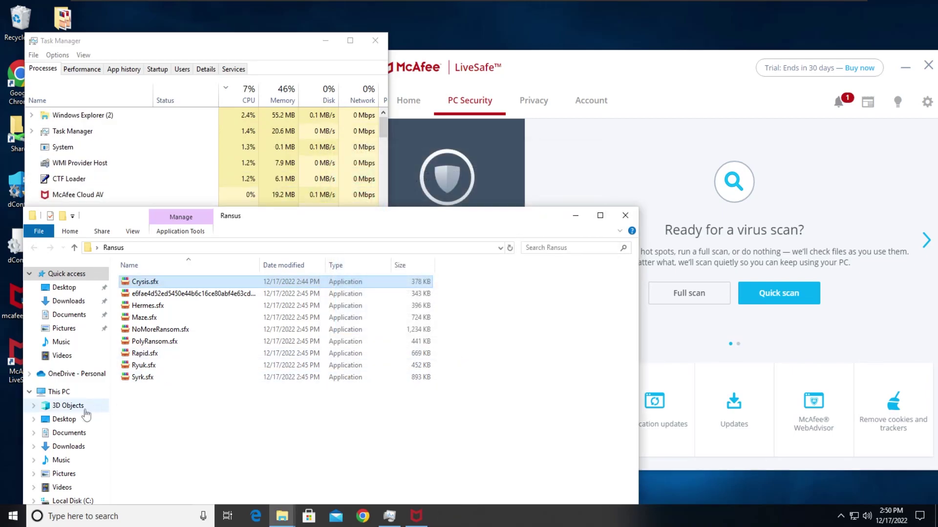
Run Crysis.exe on the desktop as administrator, allow it to make changes, and delete the Crysis.sfx archive
right_click(7, 428)
click(63, 143)
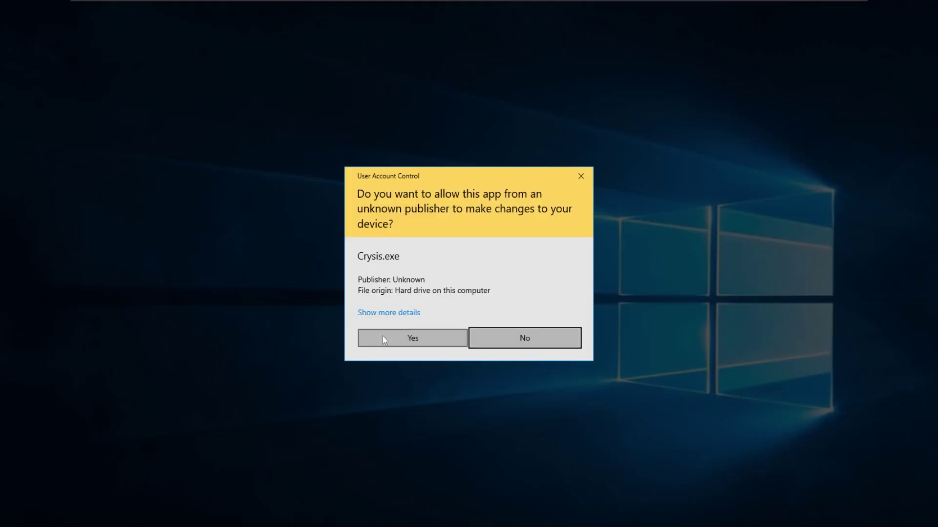
click(382, 335)
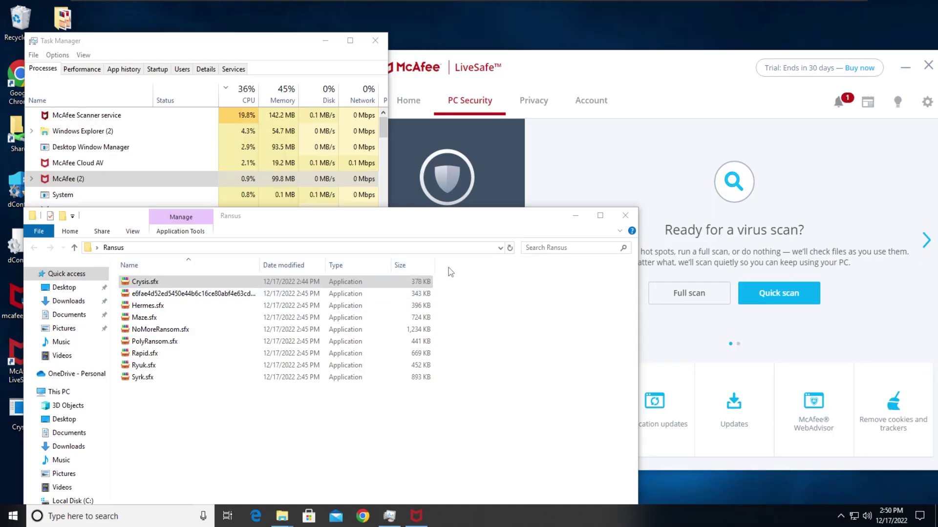
click(562, 270)
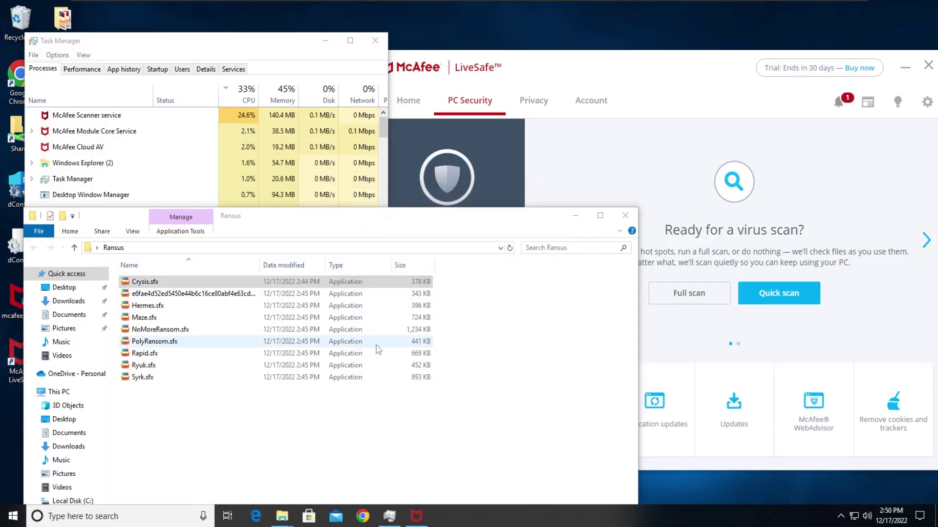
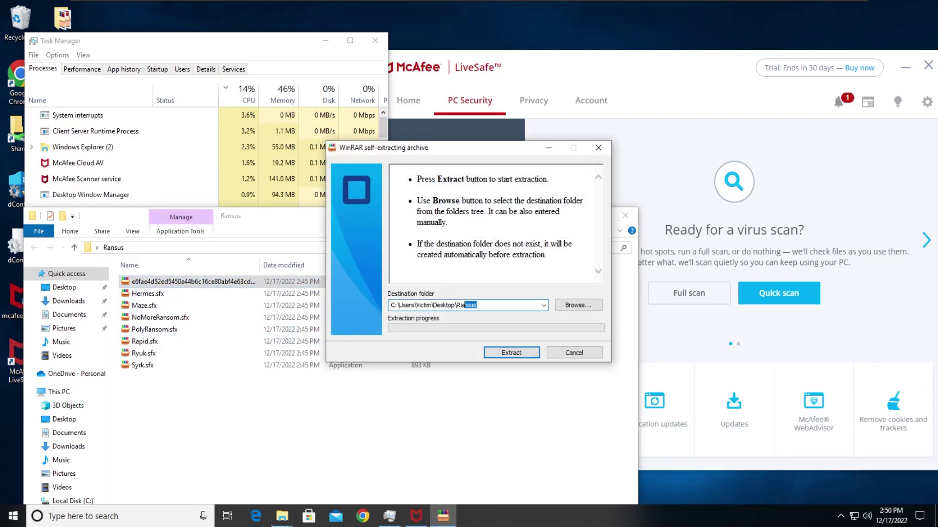
Extract the e6fae4d5 archive to C:\Users\Victim\Desktop and run the sample, deleting the tested archive from the Ransus folder
key(BackSpace)
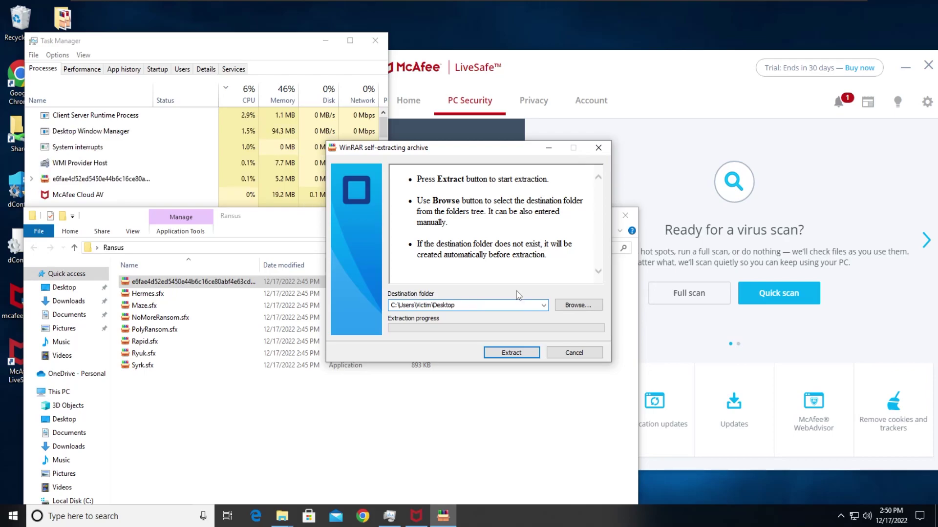
click(511, 353)
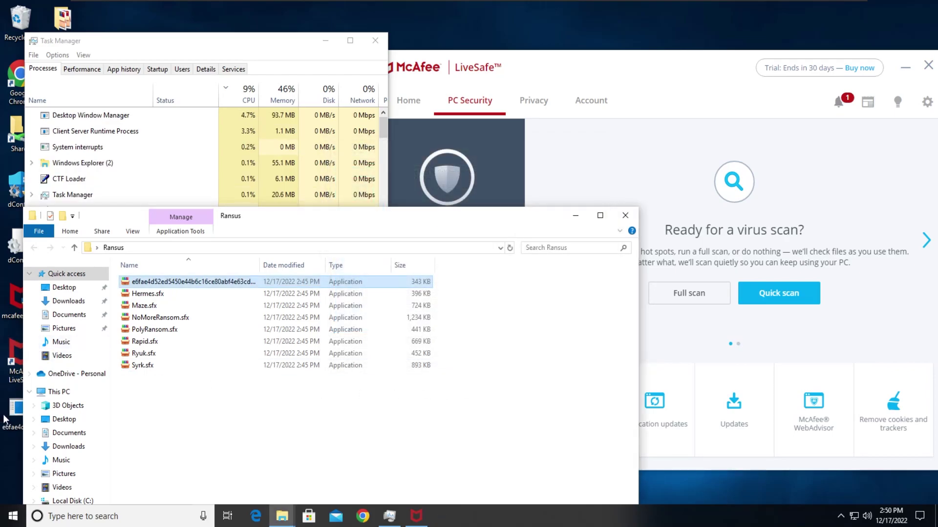
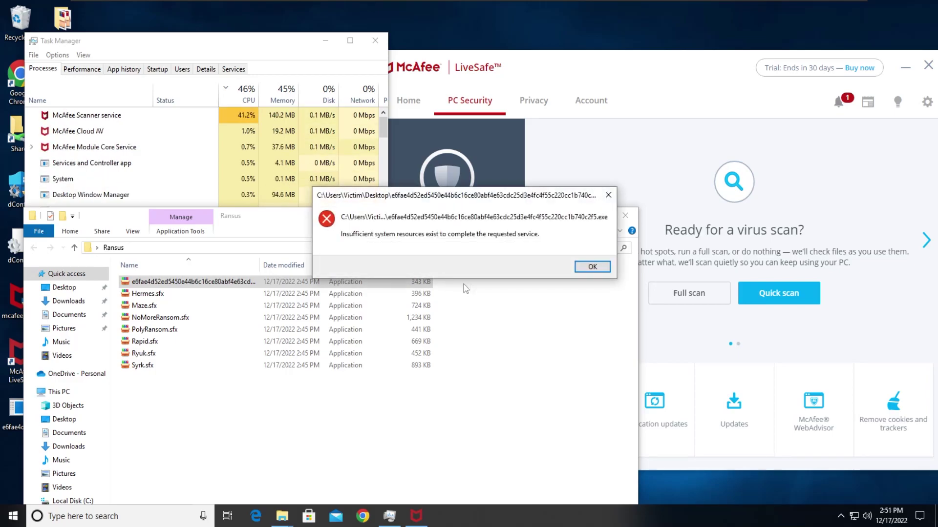
click(591, 269)
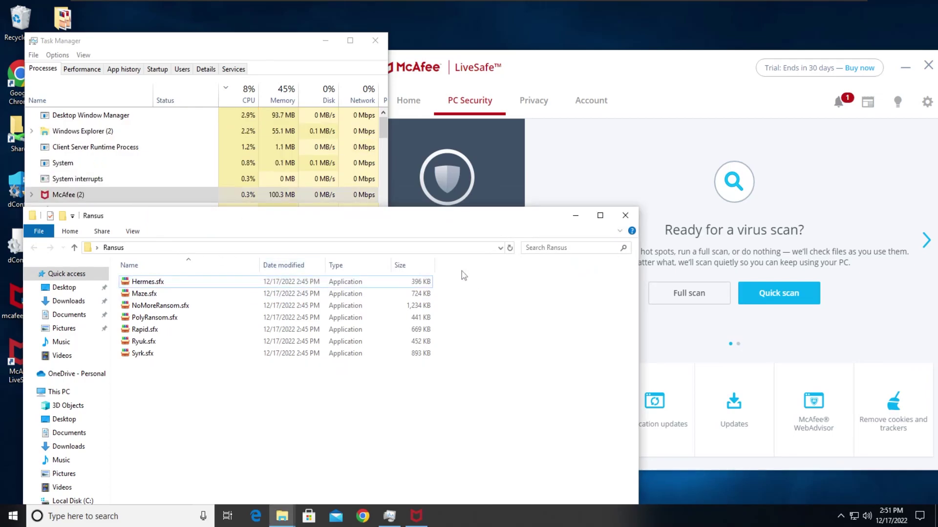
Extract the Hermes.sfx archive to C:\Users\Victim\Desktop and run Hermes.exe, deleting the tested archive from the Ransus folder
double_click(147, 281)
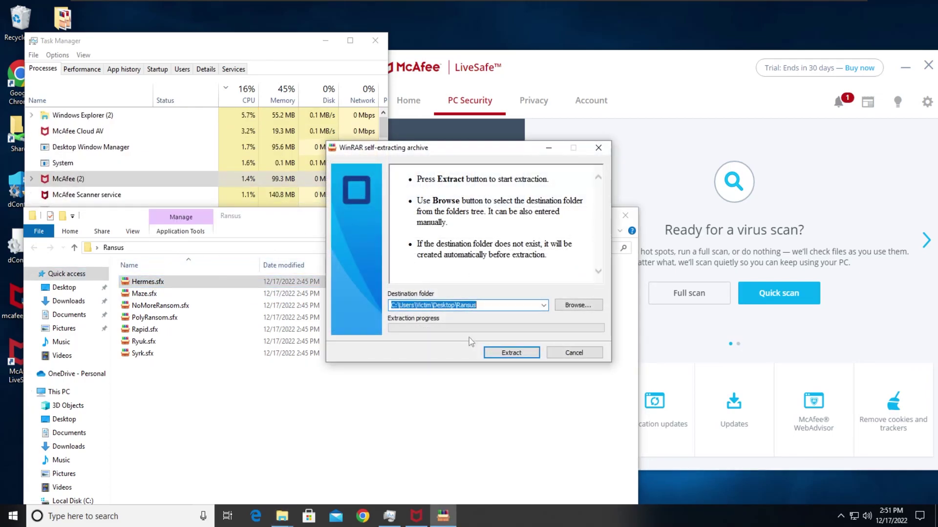
click(510, 352)
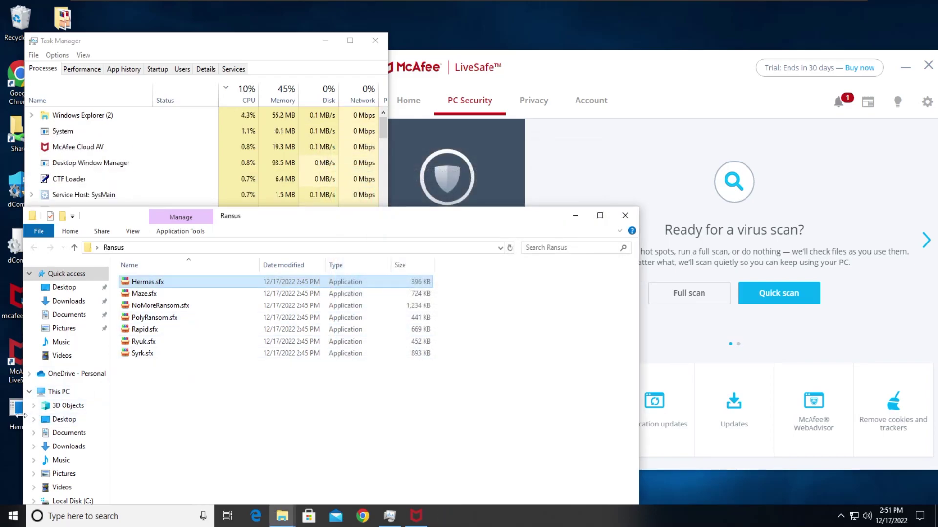
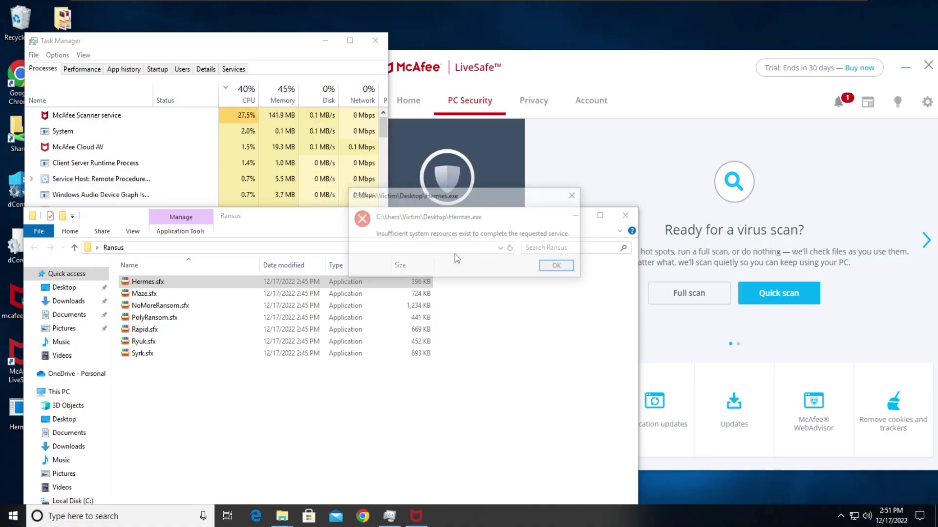
click(553, 272)
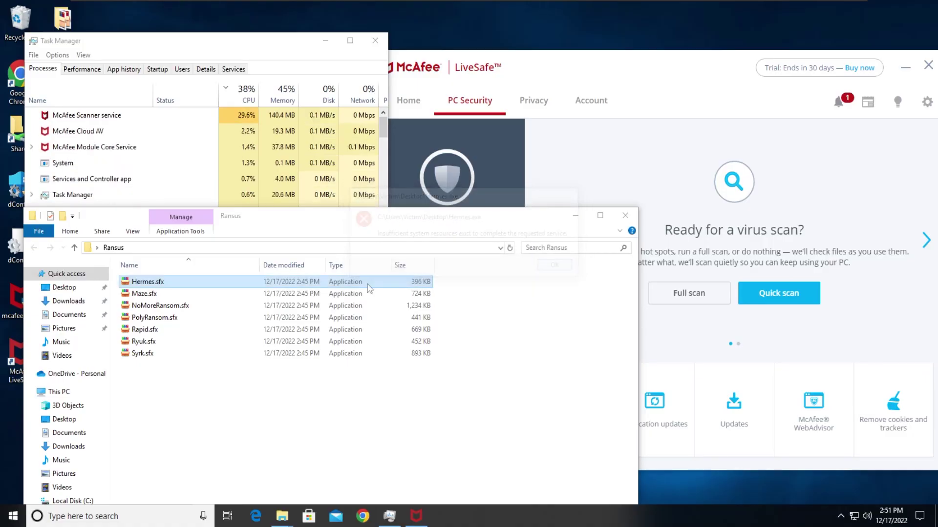
Extract the Maze.sfx archive to C:\Users\Victim\Desktop and run Maze.exe as administrator, deleting the tested archive from the Ransus folder
double_click(247, 282)
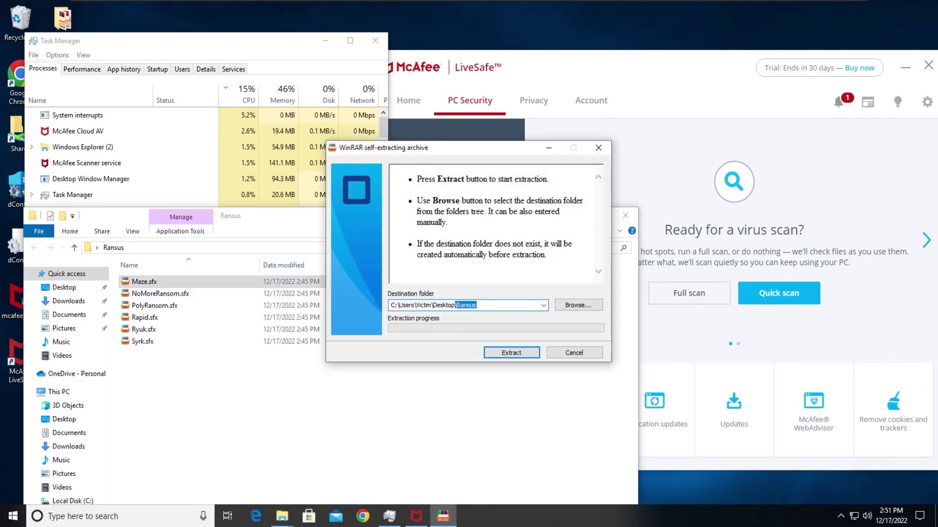
key(Return)
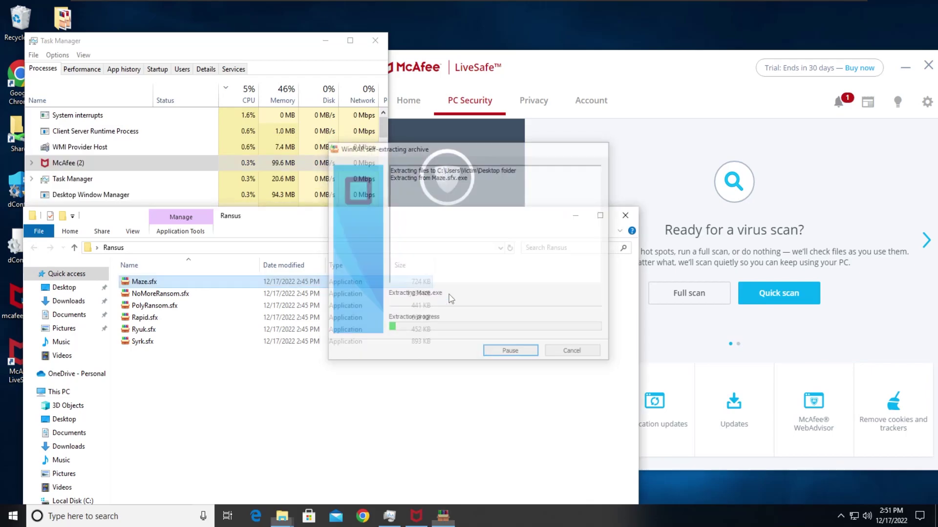
right_click(8, 413)
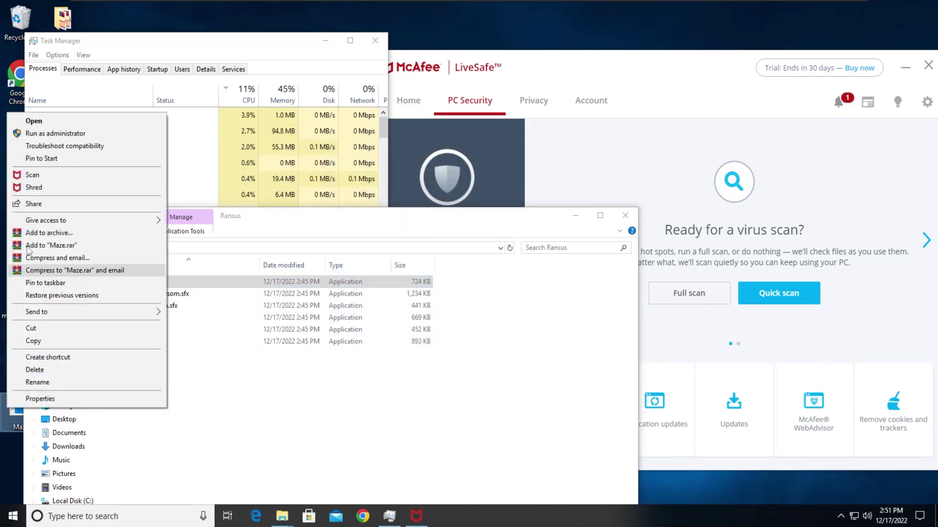
click(55, 134)
click(415, 335)
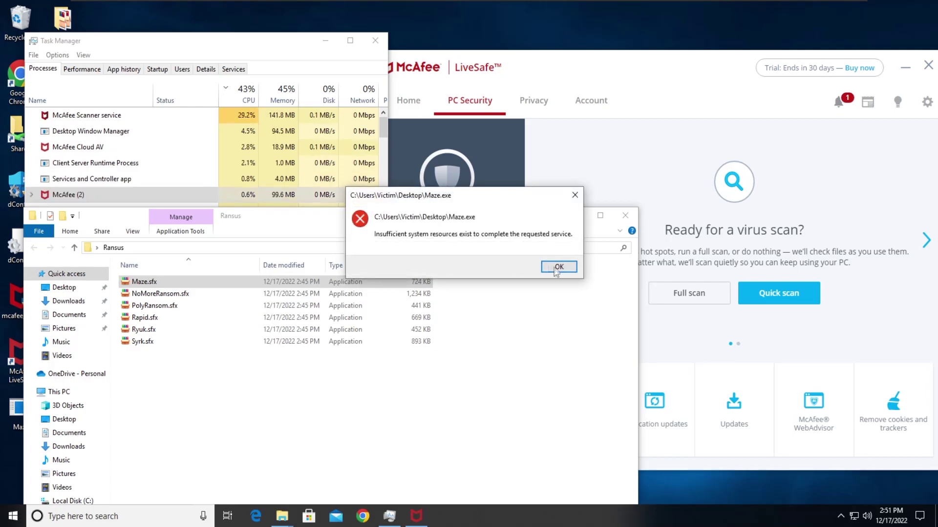
click(559, 269)
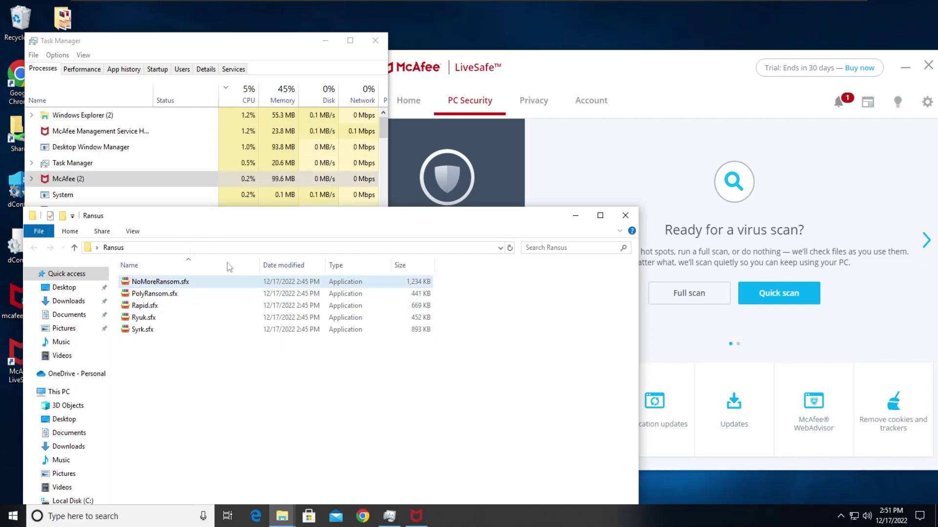
Extract NoMoreRansom.sfx to the desktop and run the sample as administrator, allowing it to make changes and deleting the tested archive
double_click(161, 282)
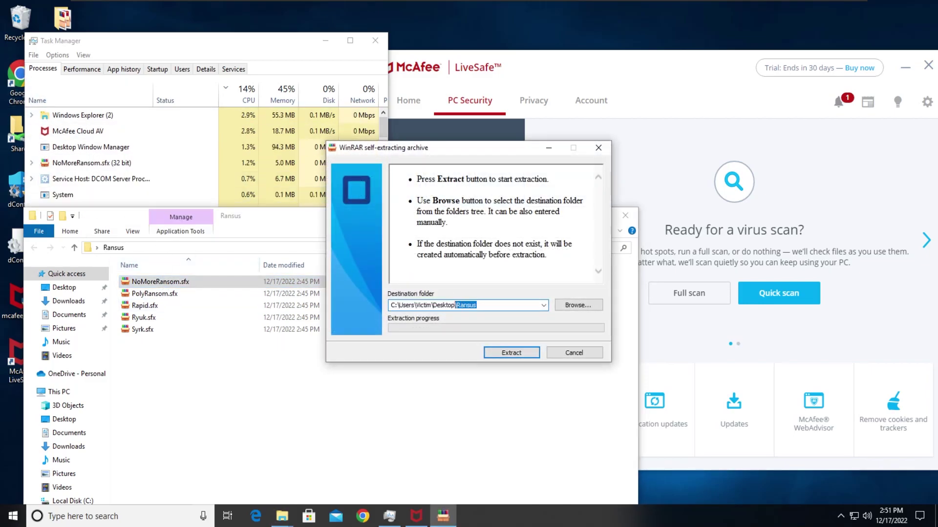
click(512, 352)
right_click(17, 406)
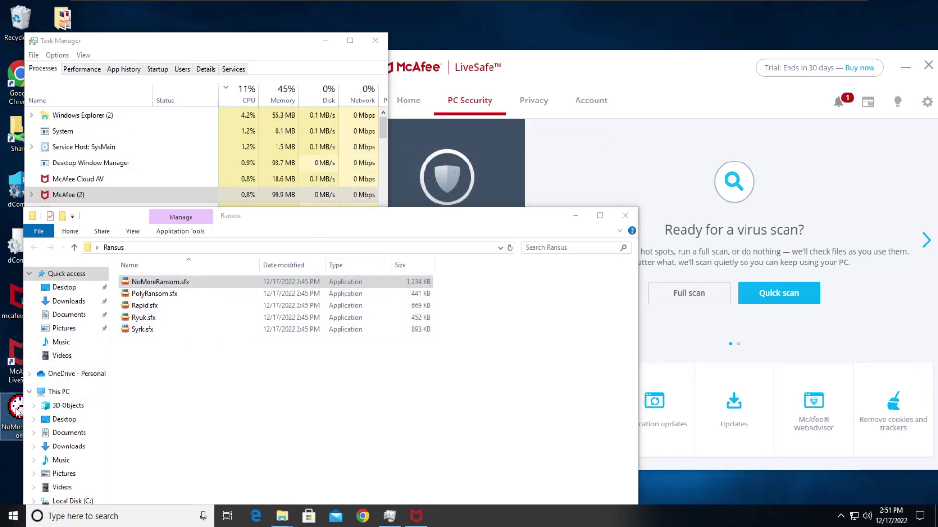
click(46, 132)
click(447, 335)
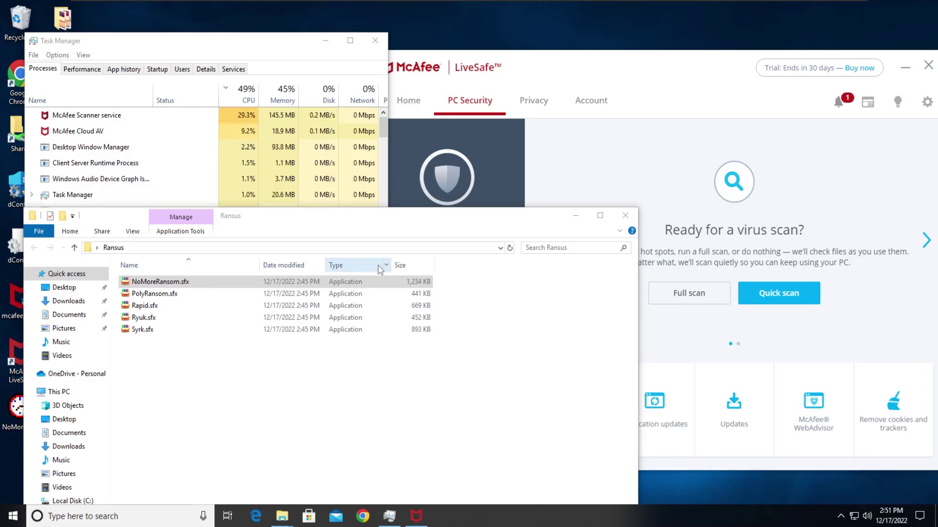
click(561, 270)
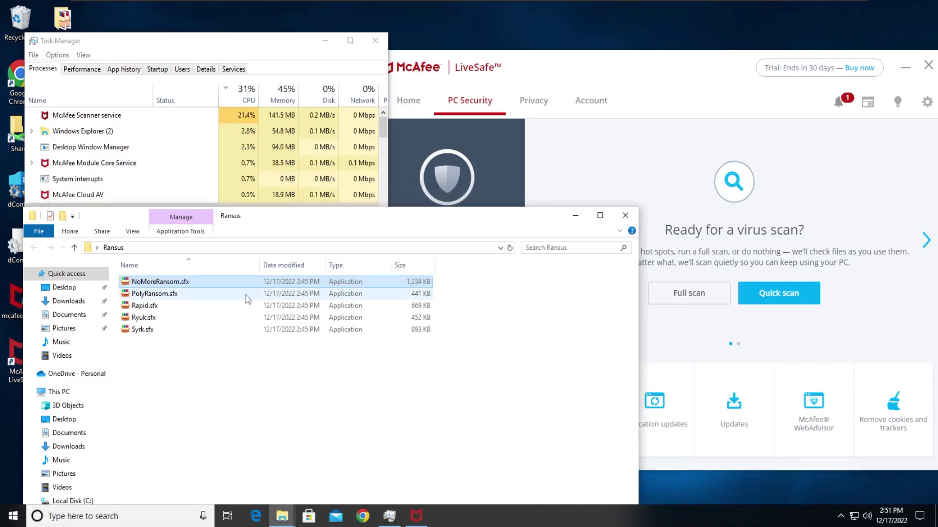
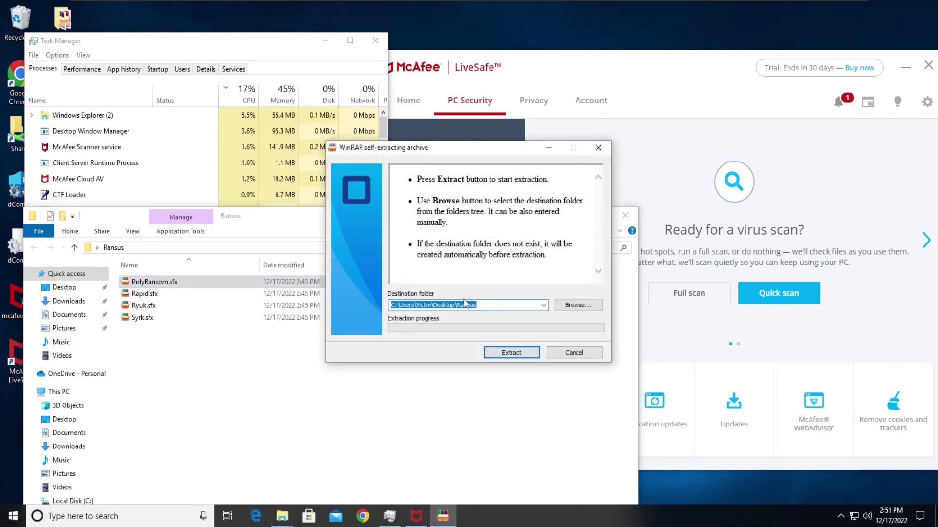
Extract the PolyRansom.sfx archive to C:\Users\Victim\Desktop and run PolyRansom.exe as administrator
click(491, 354)
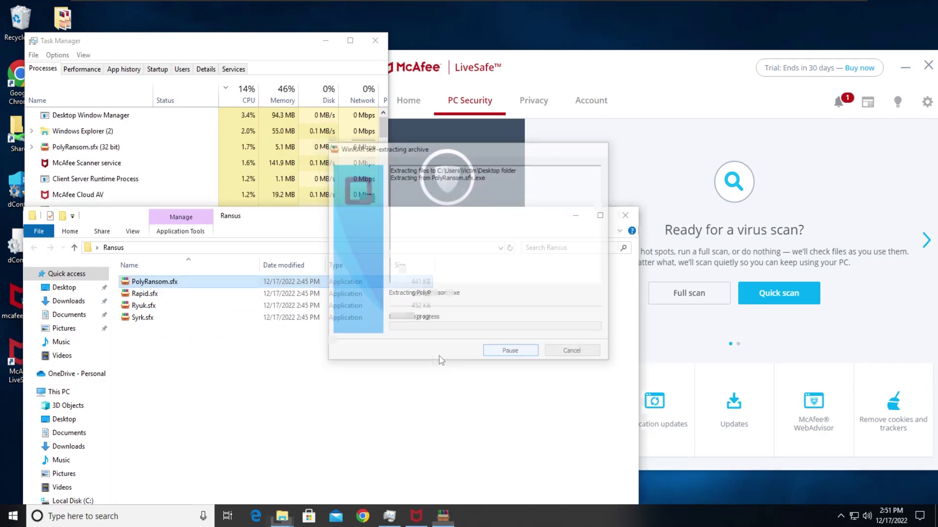
right_click(16, 410)
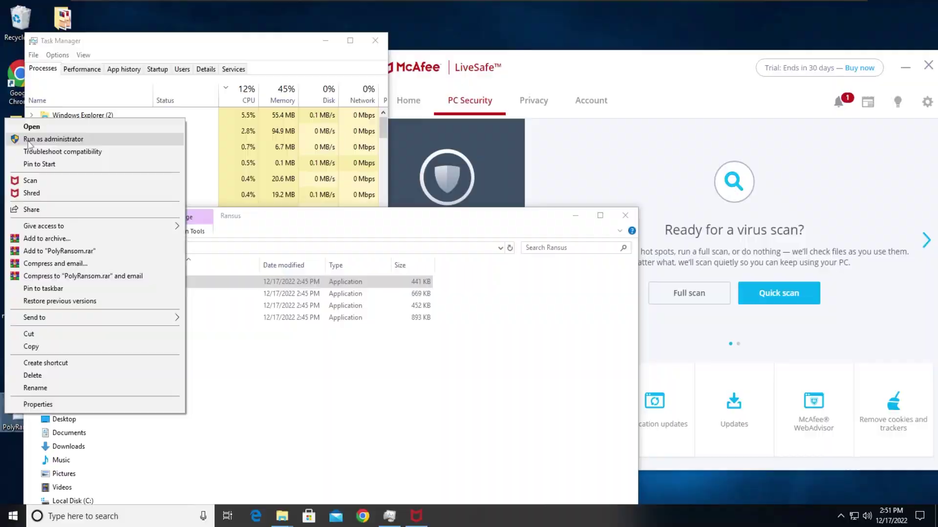
click(49, 140)
click(430, 332)
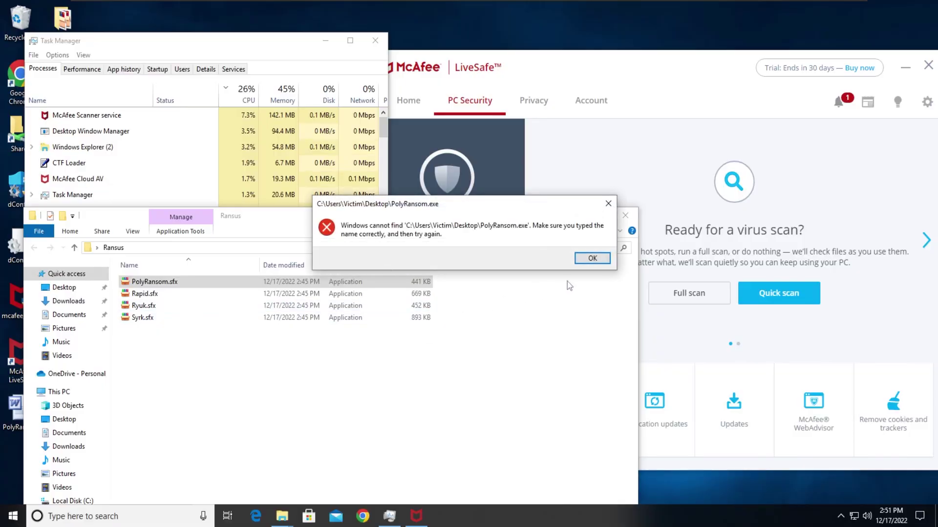
click(588, 258)
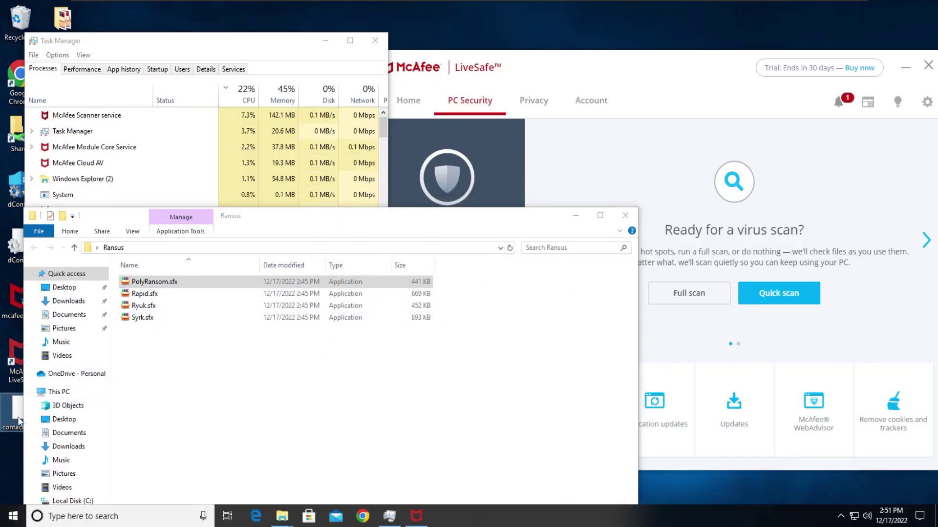
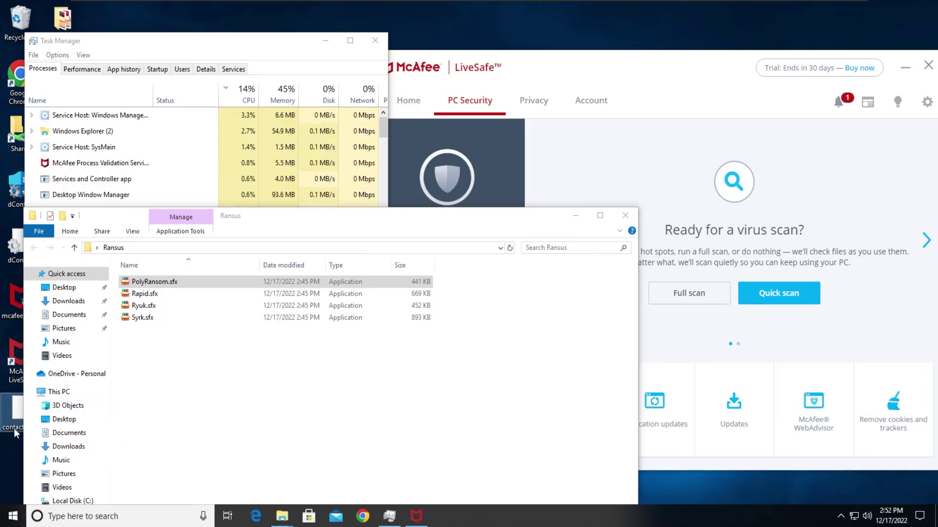
Move the Ransus window clear of the desktop icons and scan contacts.doc with McAfee, closing the scan results
drag(327, 211, 535, 174)
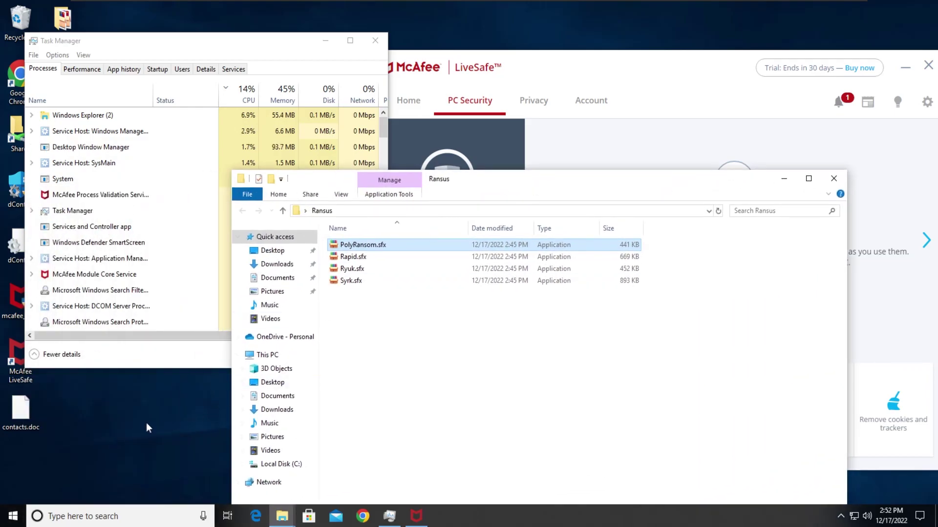
drag(49, 416, 20, 410)
right_click(21, 410)
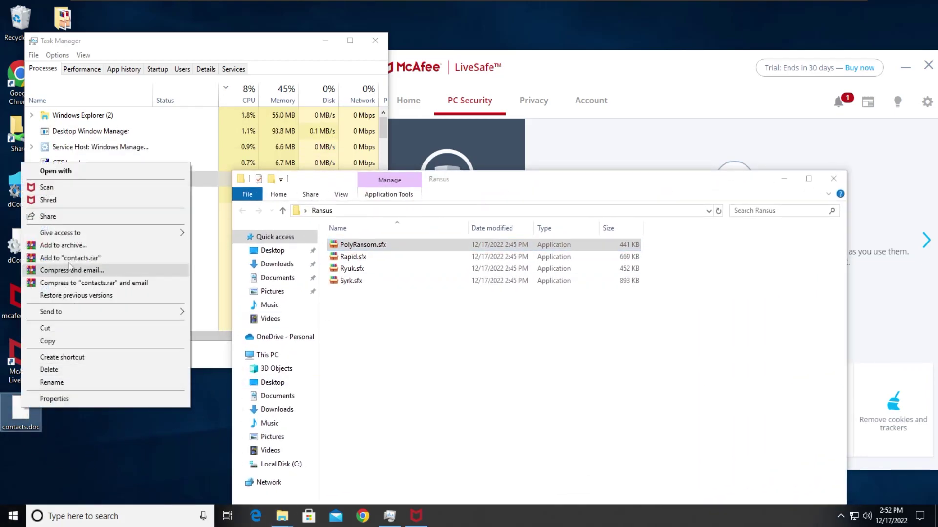
click(83, 186)
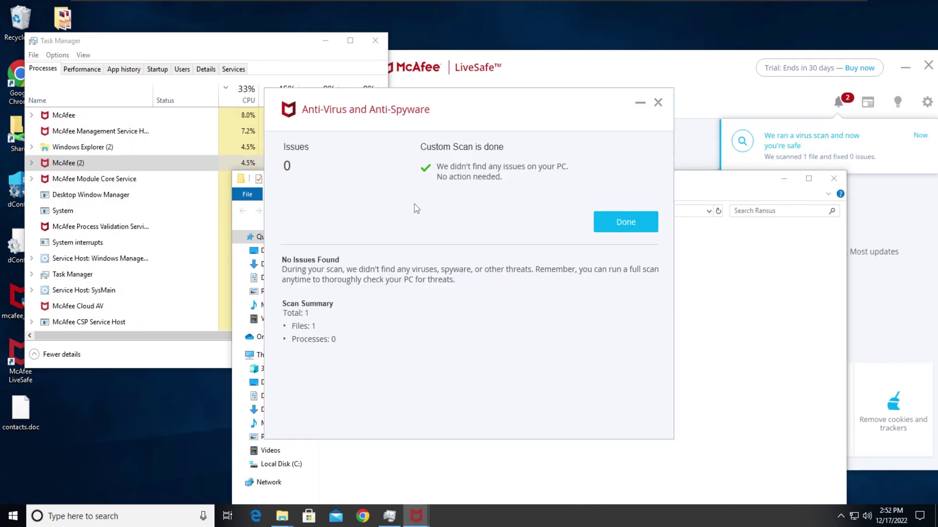
click(658, 103)
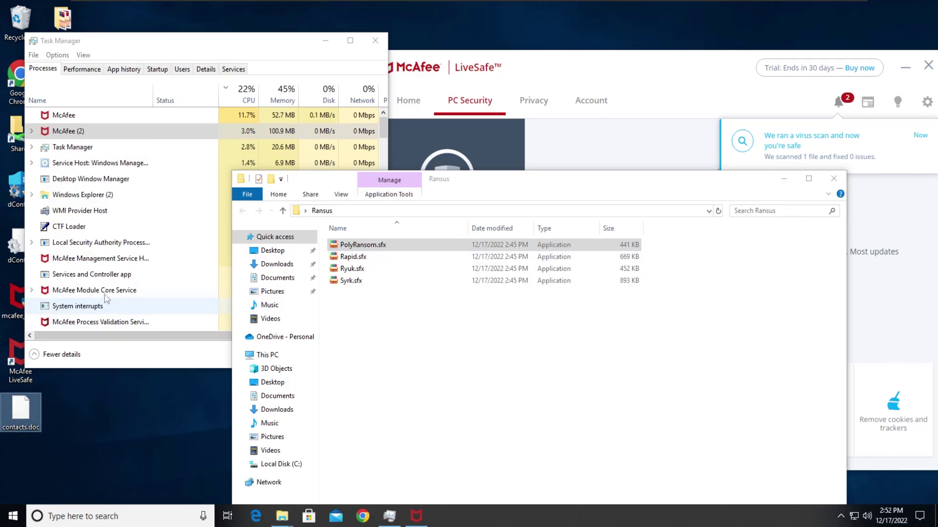
Delete the PolyRansom.sfx archive, and extract Rapid.sfx to C:\Users\Victim\Desktop to run the Rapid sample
click(384, 247)
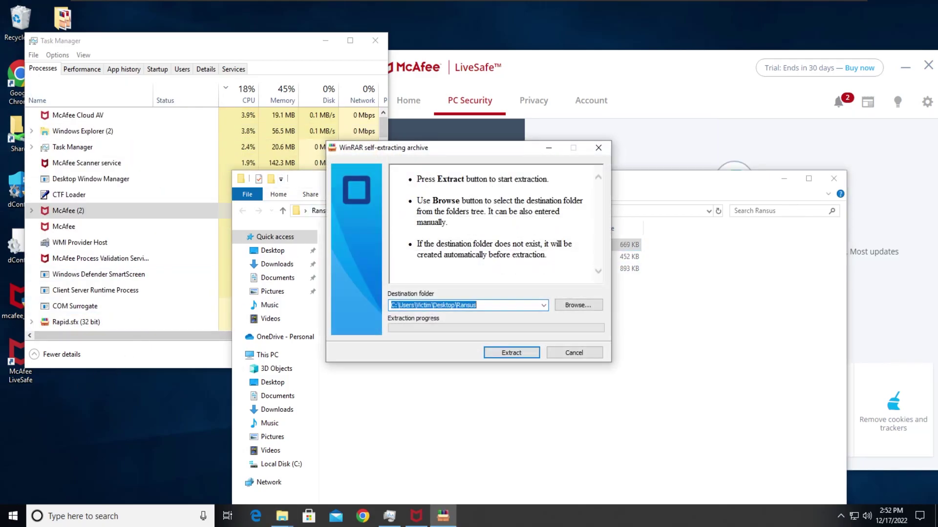
double_click(474, 305)
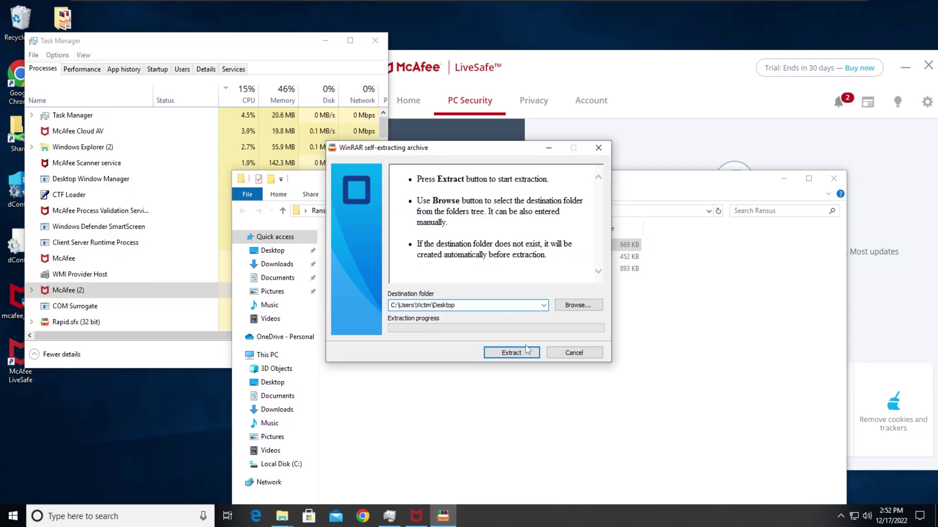
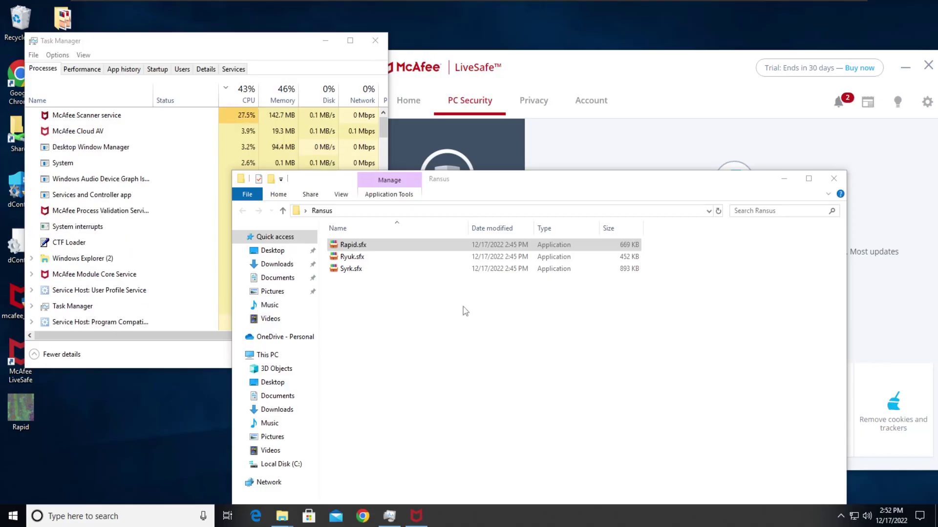
click(563, 268)
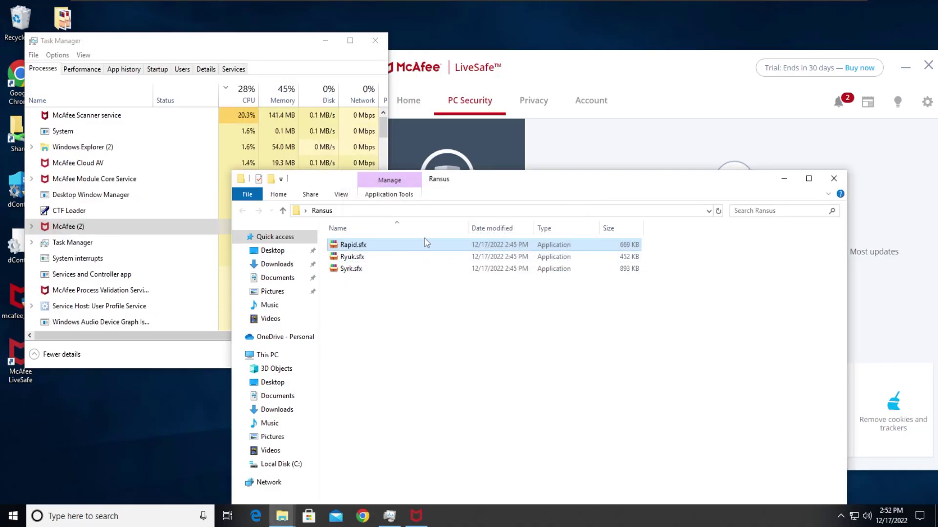
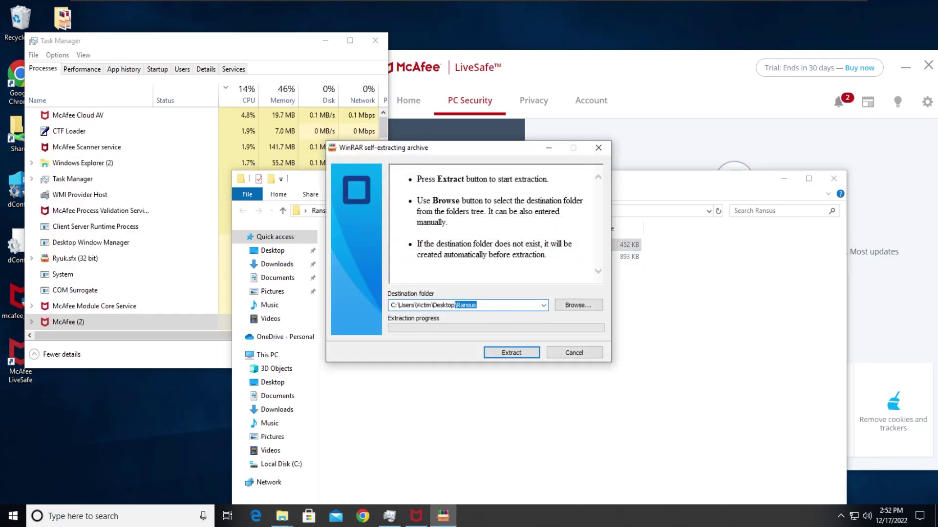
Extract the Ryuk.sfx archive to C:\Users\Victim\Desktop and dismiss the McAfee custom scan alert
click(510, 356)
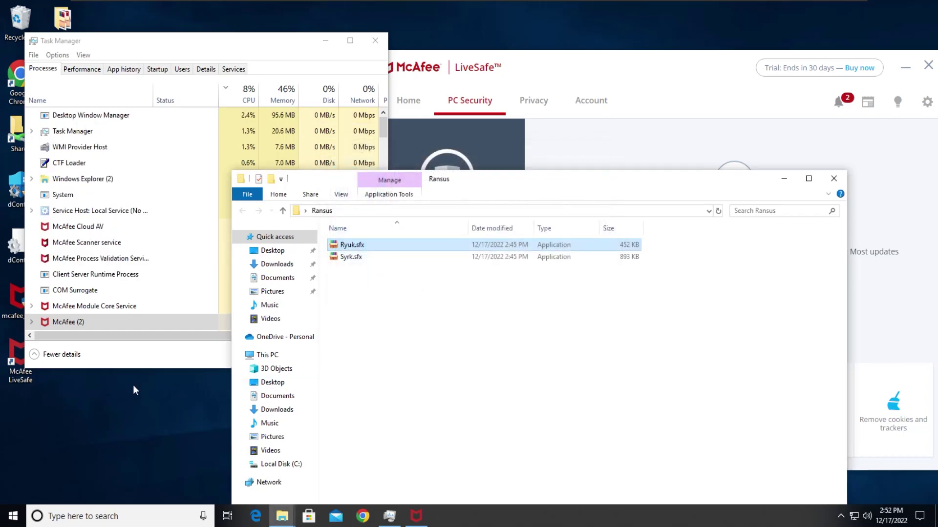
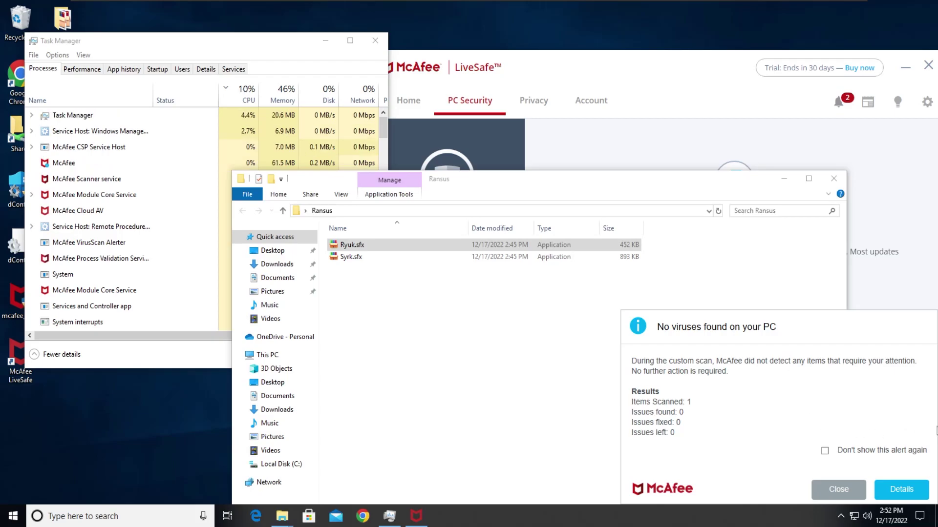
click(838, 490)
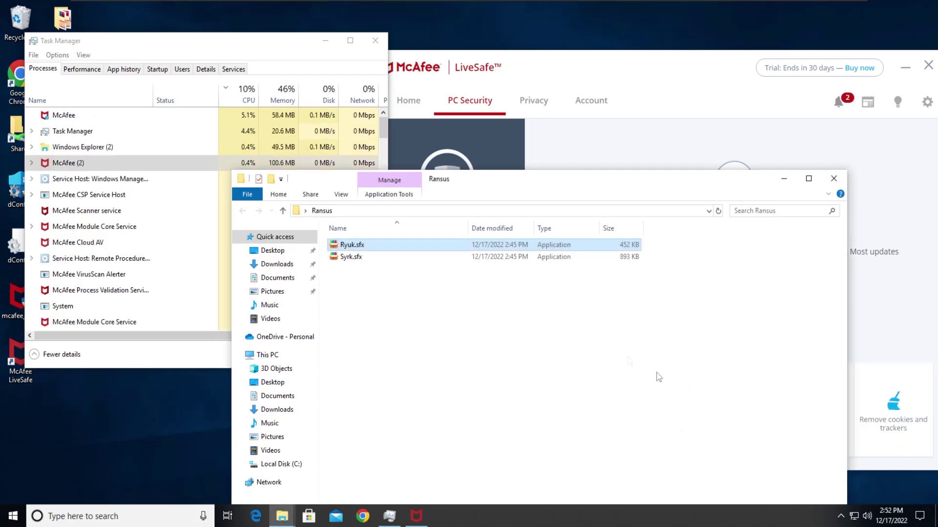
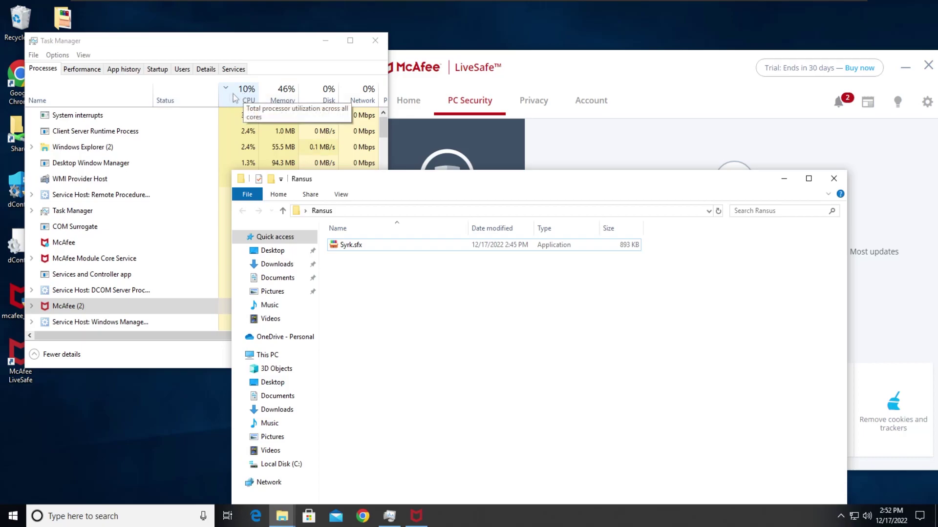
Sort the Task Manager processes by CPU usage and look through the running processes for suspicious entries
click(111, 100)
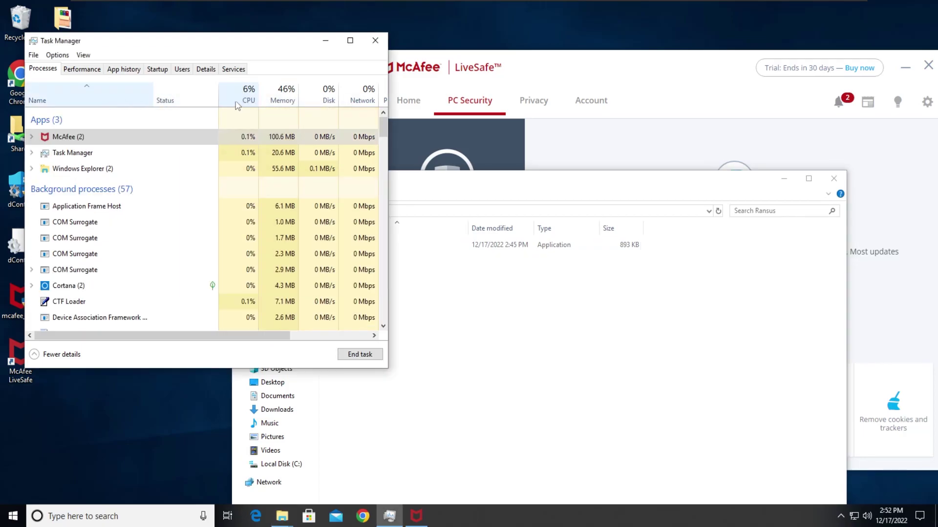
click(237, 104)
scroll(171, 244, down, 8)
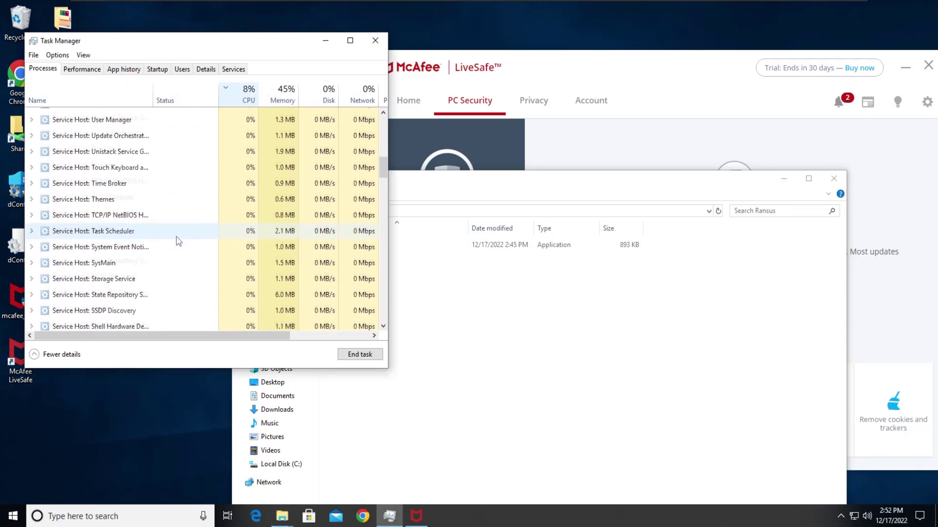
scroll(177, 239, down, 15)
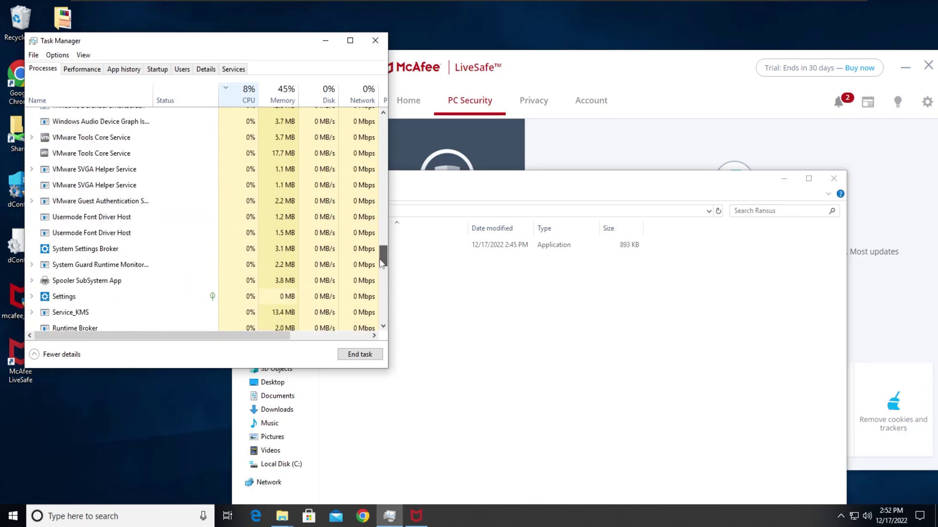
Return to the Ransus folder, extract Syrk.sfx to the desktop, and run the extracted Syrk sample
drag(382, 264, 364, 120)
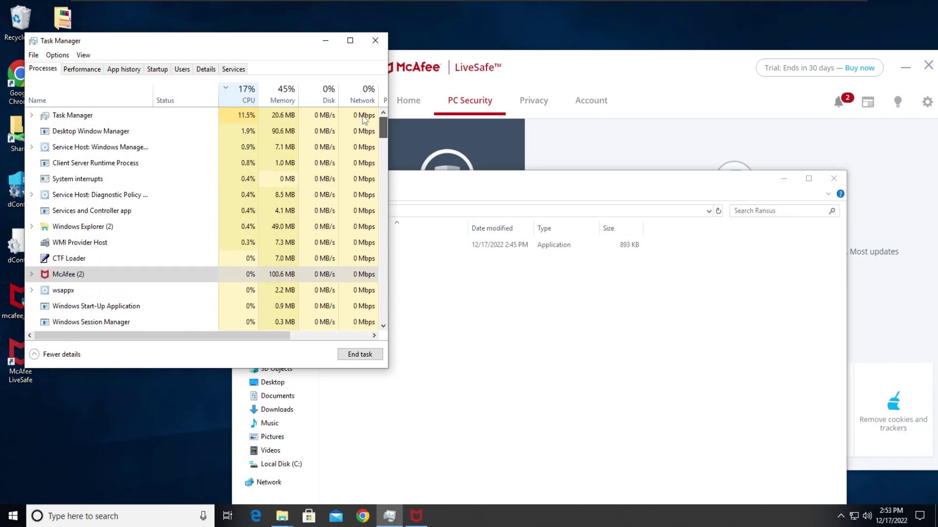
click(282, 516)
click(353, 247)
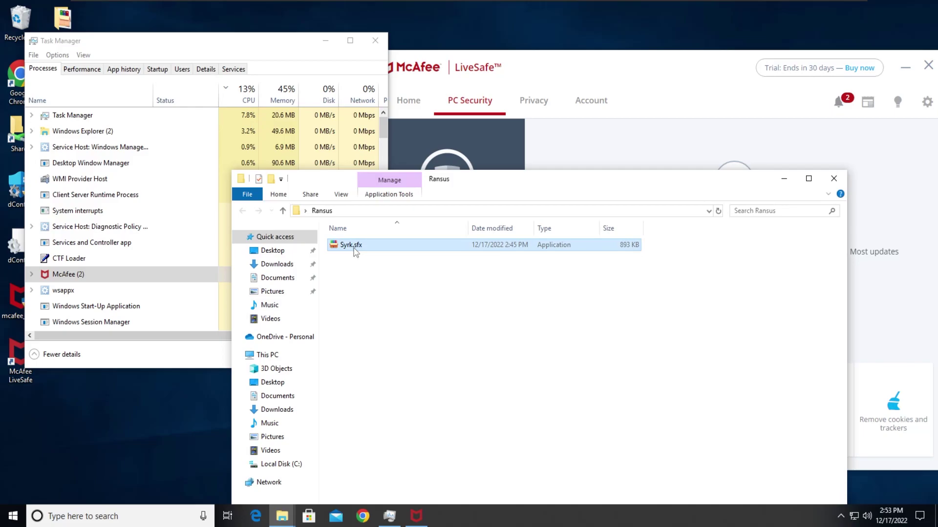
double_click(354, 247)
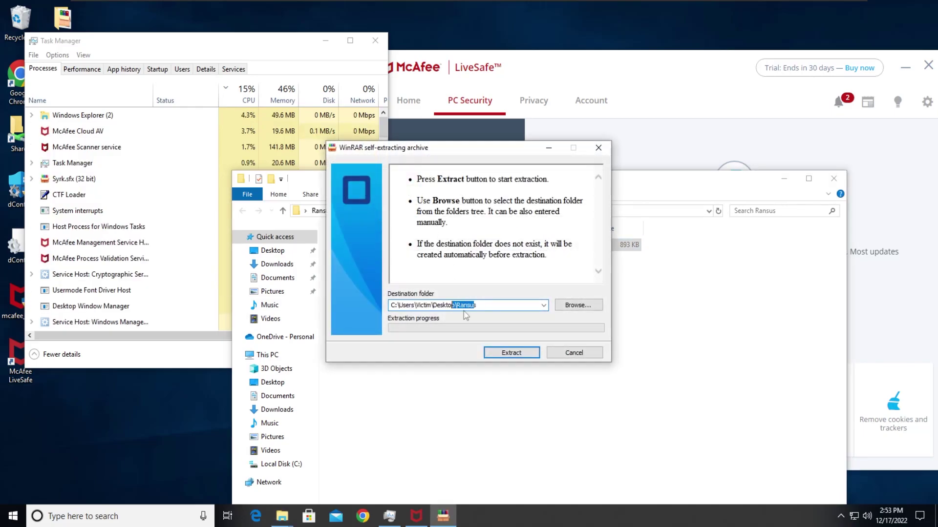
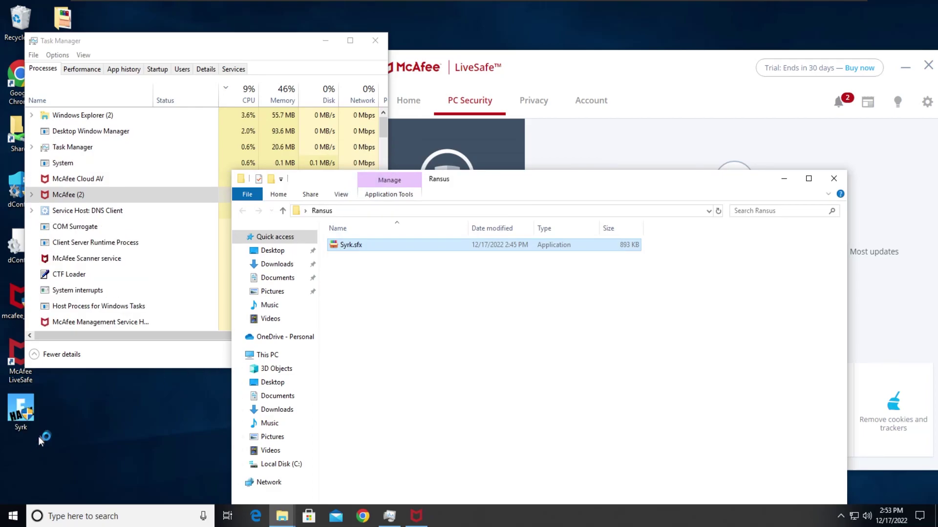
Delete the tested Syrk.sfx archive from the Ransus folder
click(553, 269)
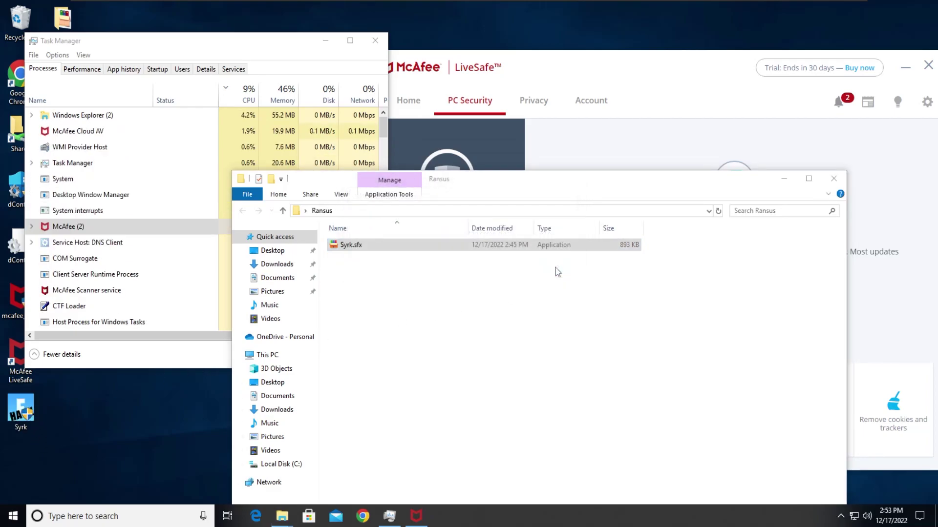
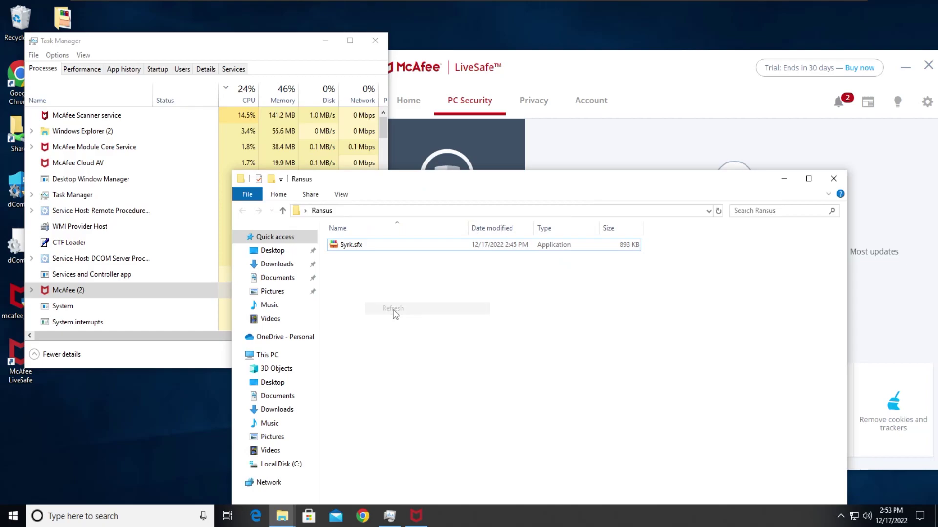
click(380, 248)
key(Delete)
Review the deleted ransomware samples and archives listed in the Recycle Bin, then close it
double_click(20, 20)
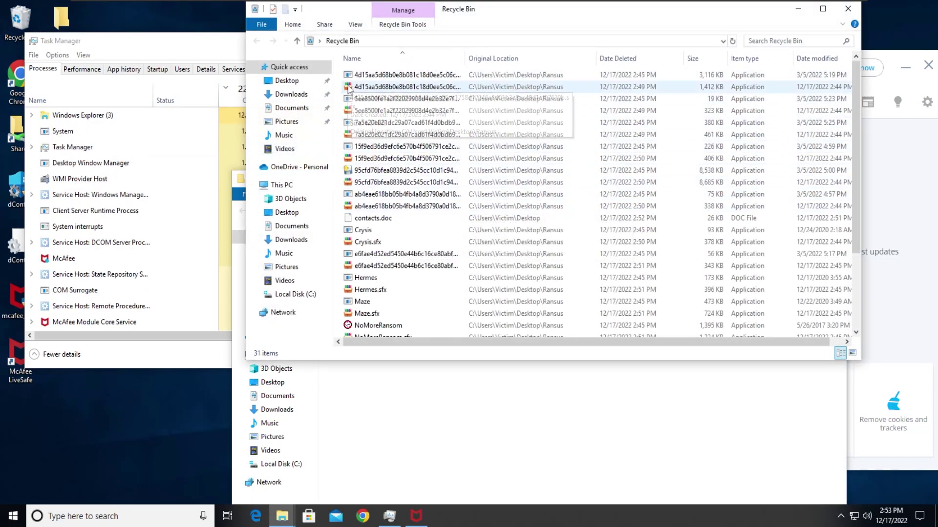
click(351, 88)
key(Up)
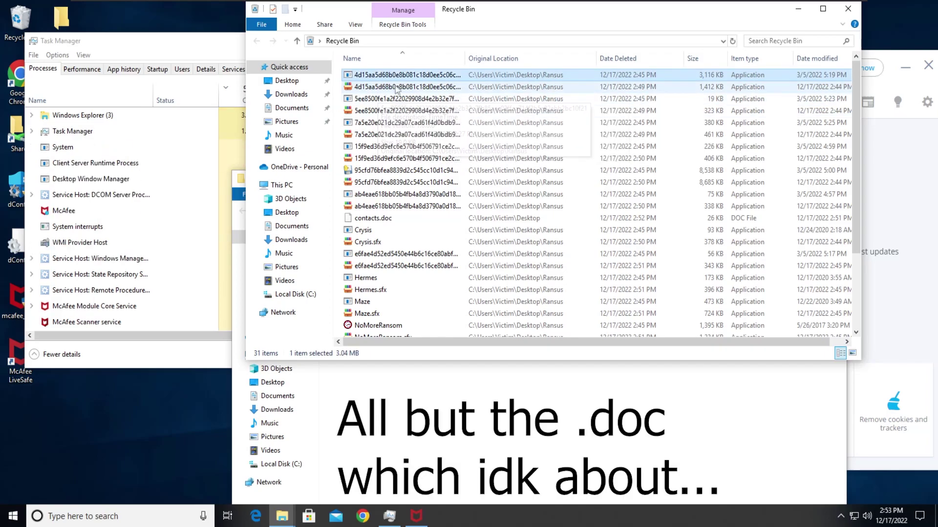
scroll(450, 176, down, 3)
scroll(435, 213, up, 3)
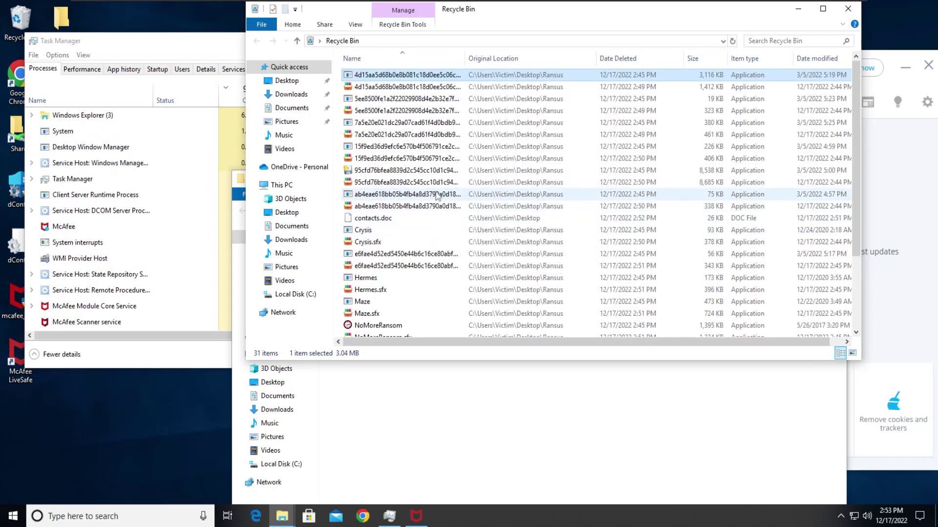
scroll(413, 142, down, 3)
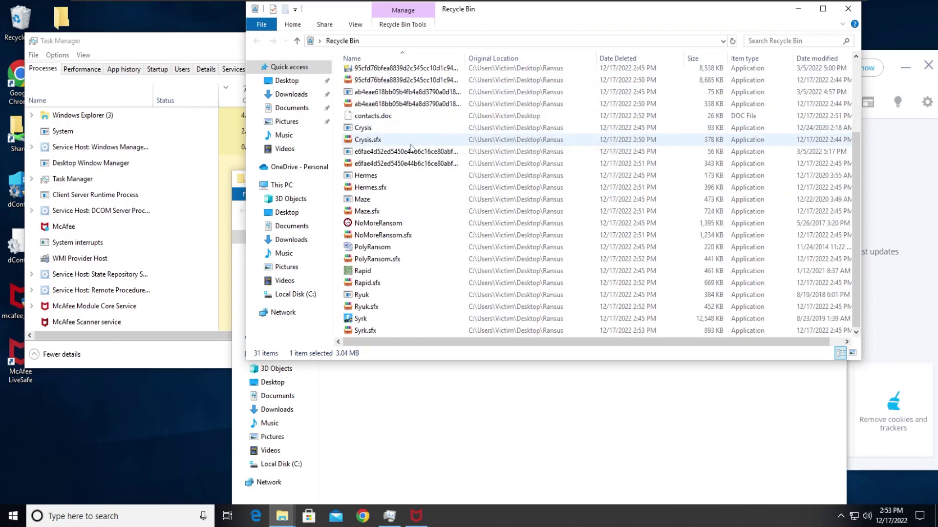
scroll(412, 147, up, 3)
click(848, 8)
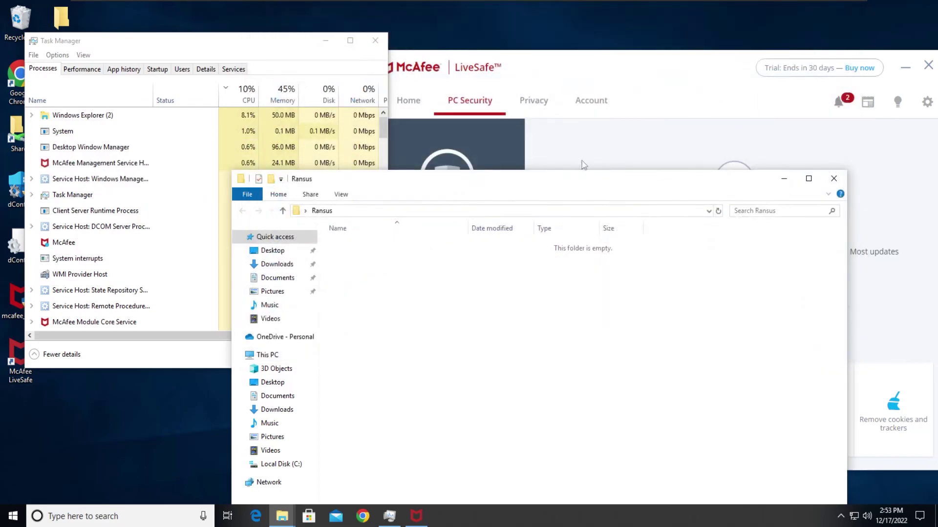
Close Task Manager and the empty Ransus folder, and move the McAfee LiveSafe window fully into view
drag(581, 180, 353, 127)
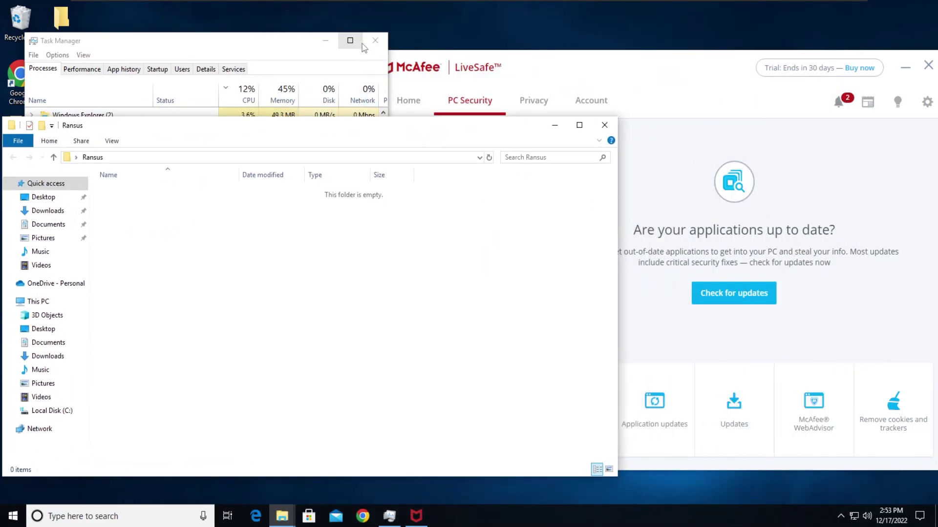
click(374, 41)
drag(441, 124, 499, 99)
click(661, 100)
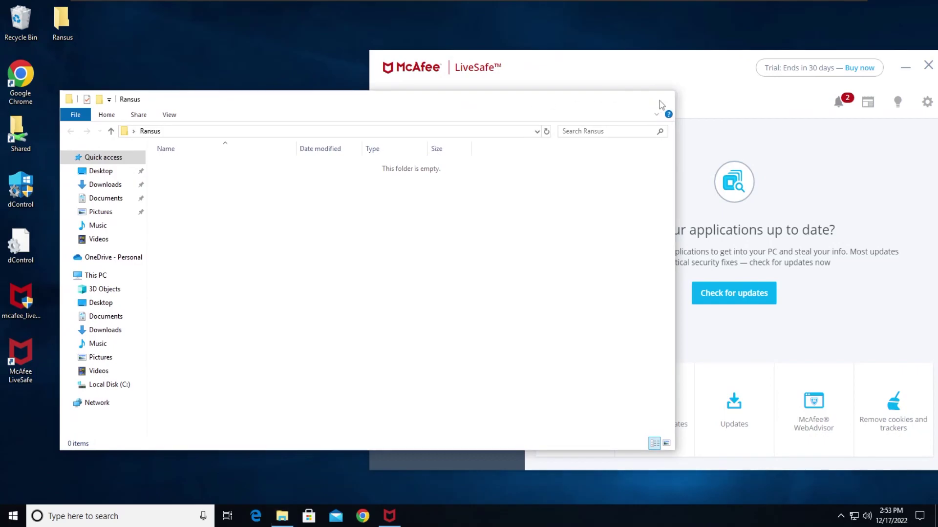
drag(741, 69, 598, 54)
Check McAfee's recent activity, browse the Security Report pages from Anti-virus through Shredder and back, and return to PC Security
click(704, 91)
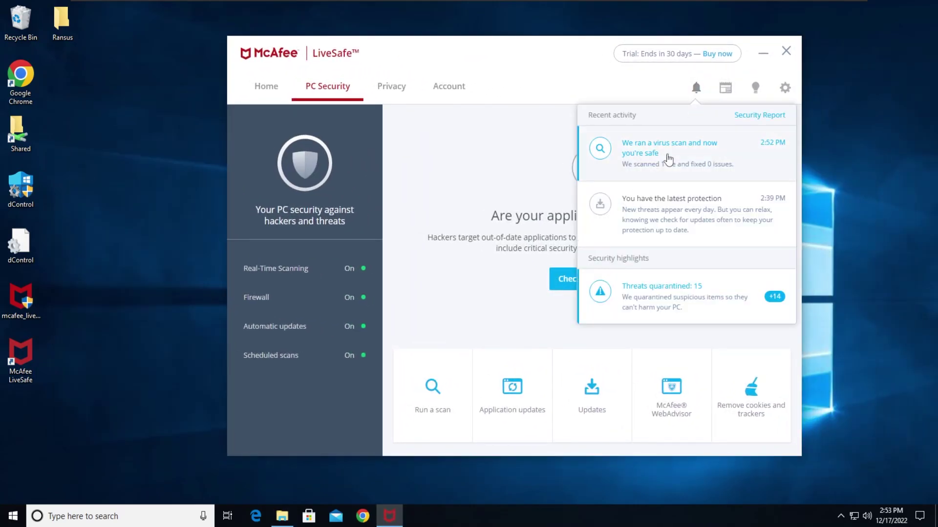
click(746, 120)
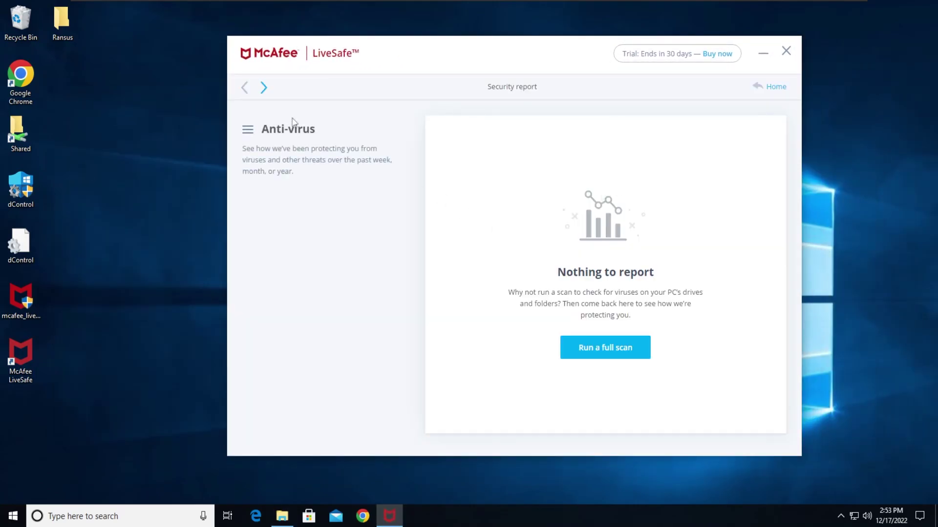
click(264, 88)
click(263, 88)
click(263, 88)
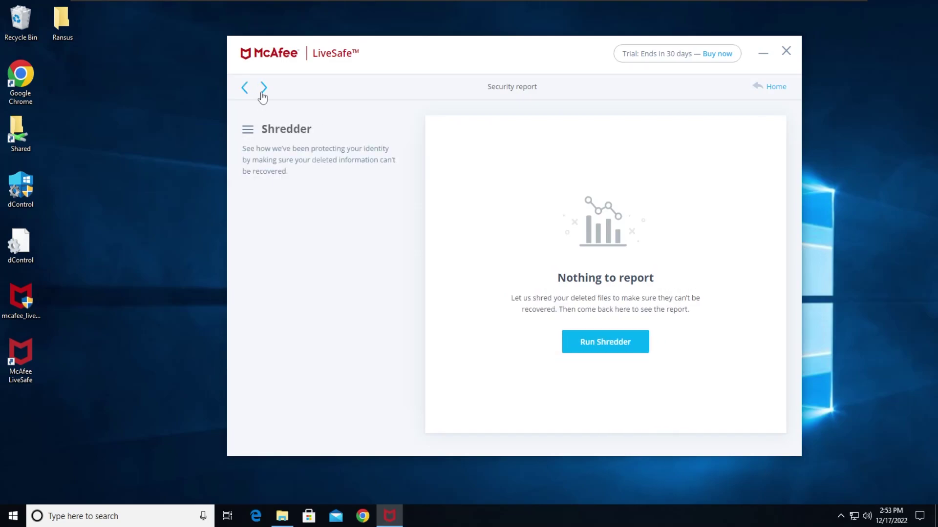
click(264, 88)
click(244, 89)
click(243, 90)
click(244, 90)
click(244, 90)
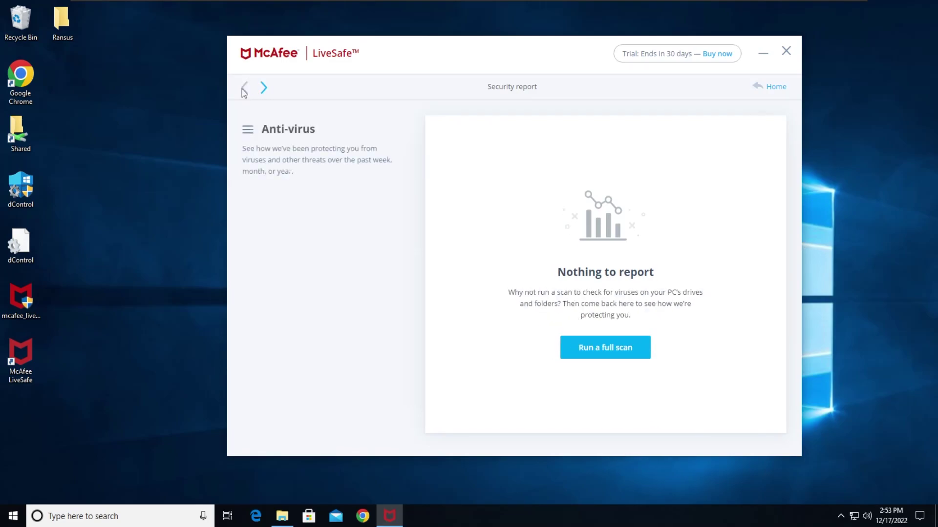
click(263, 88)
click(244, 90)
click(776, 88)
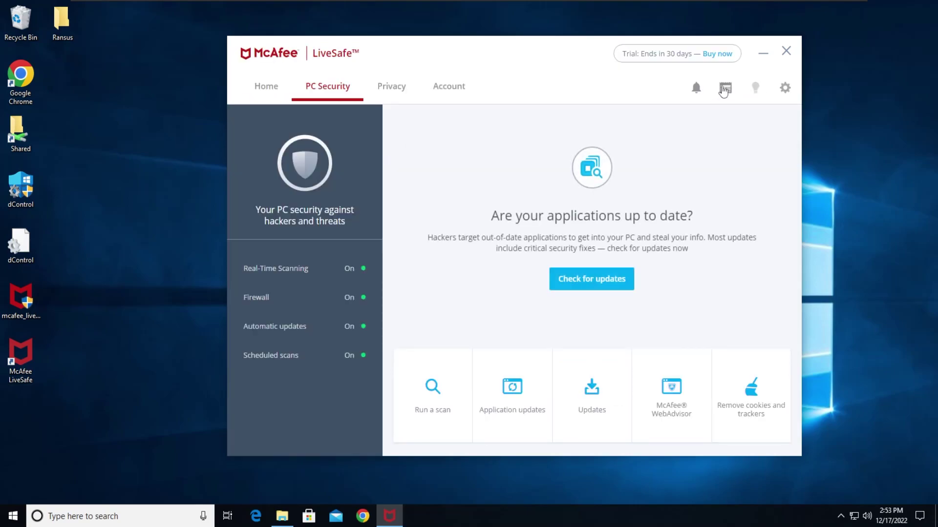